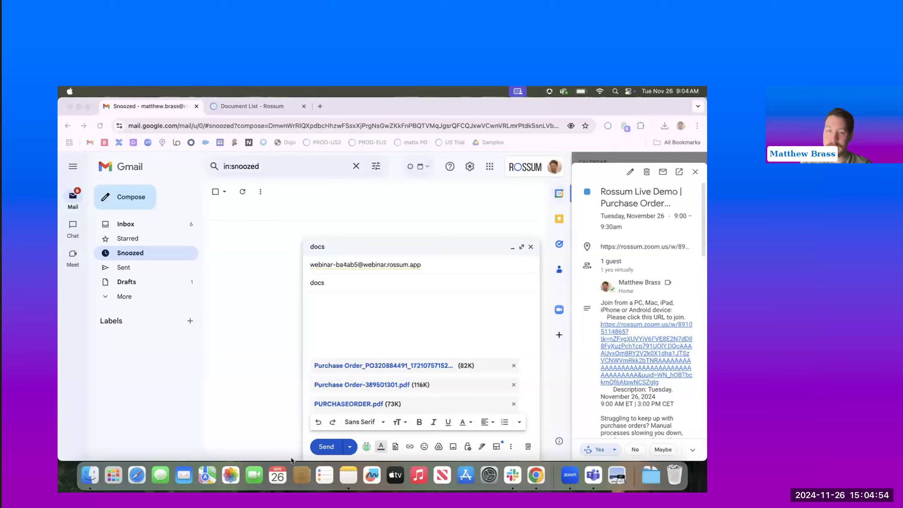
Step: Send the drafted docs email with the attached purchase order PDFs and switch to Rossum's document list
click(326, 447)
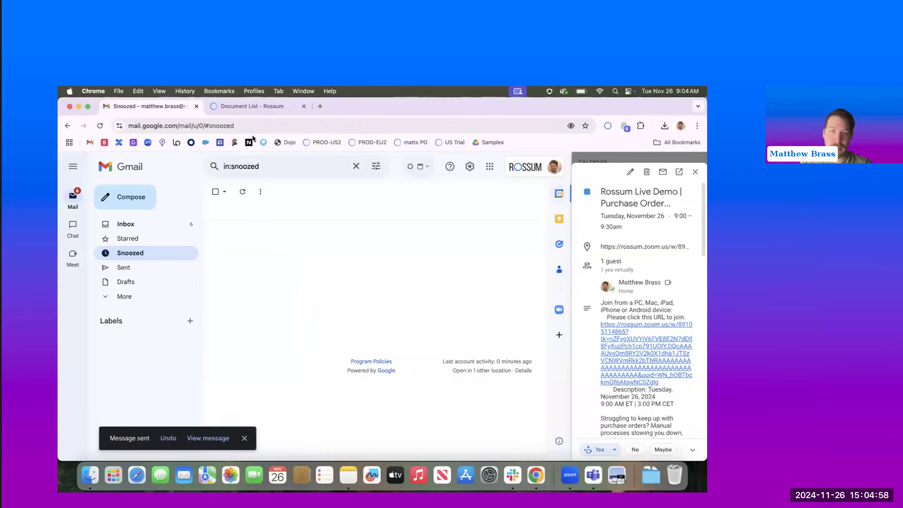
click(246, 103)
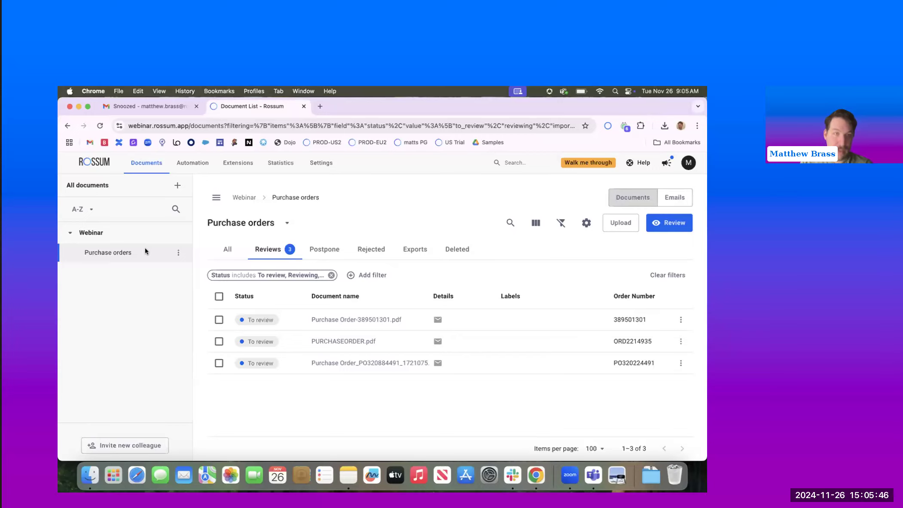
Step: Open the first purchase order PDF awaiting review in the Purchase orders queue
click(145, 248)
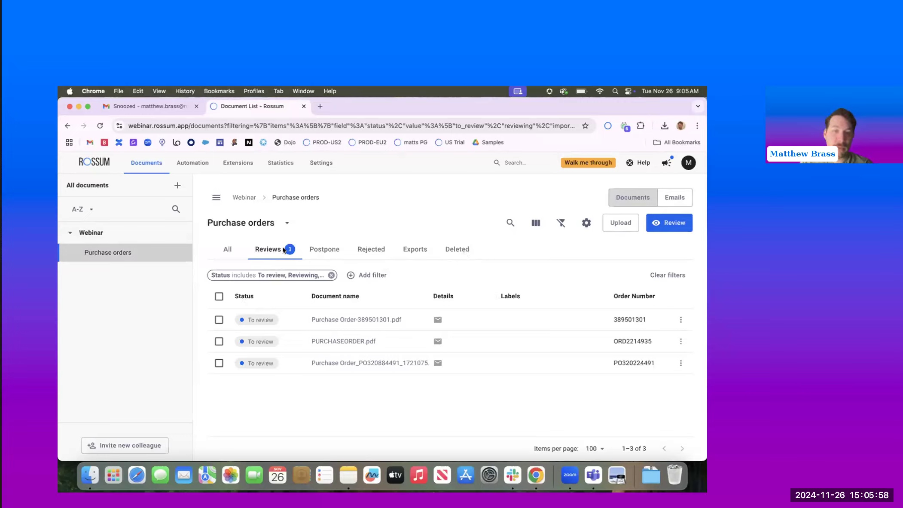
mouse_move(336, 319)
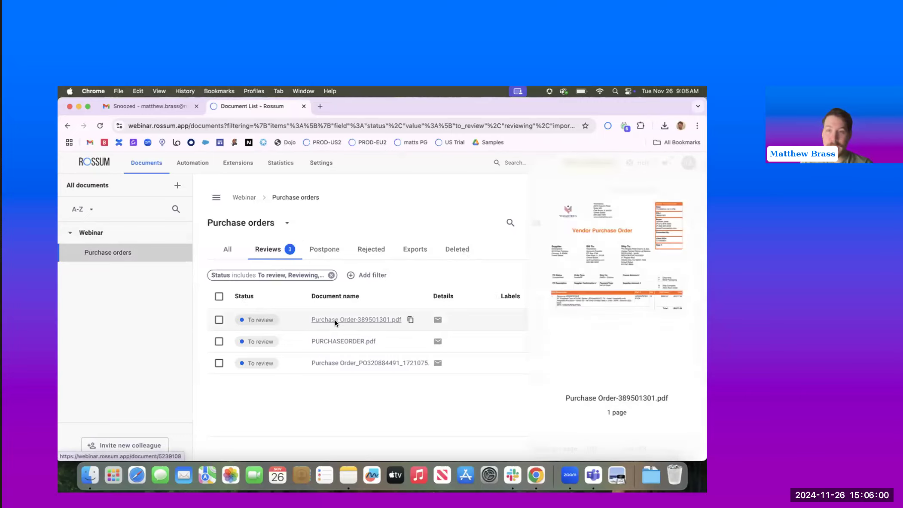
click(335, 320)
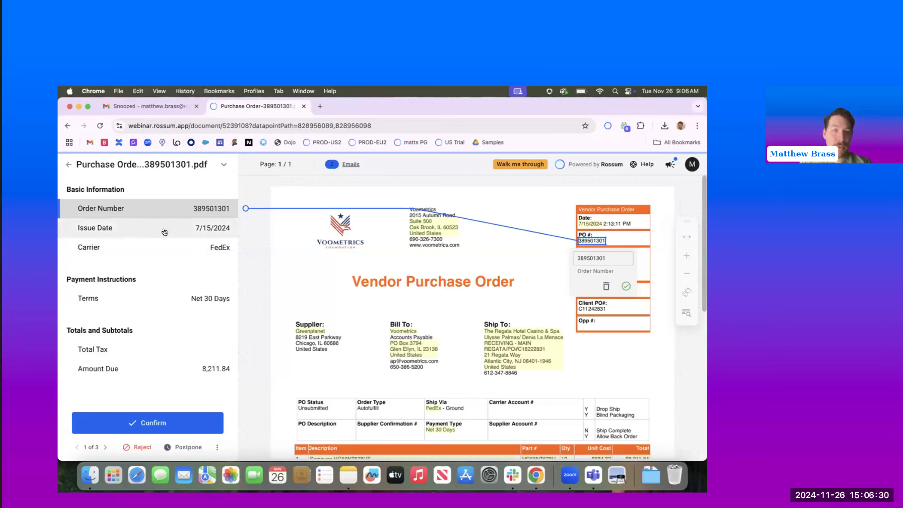
Step: Validate the captured Order Number and Issue Date, looking over the remaining extracted fields
key(Return)
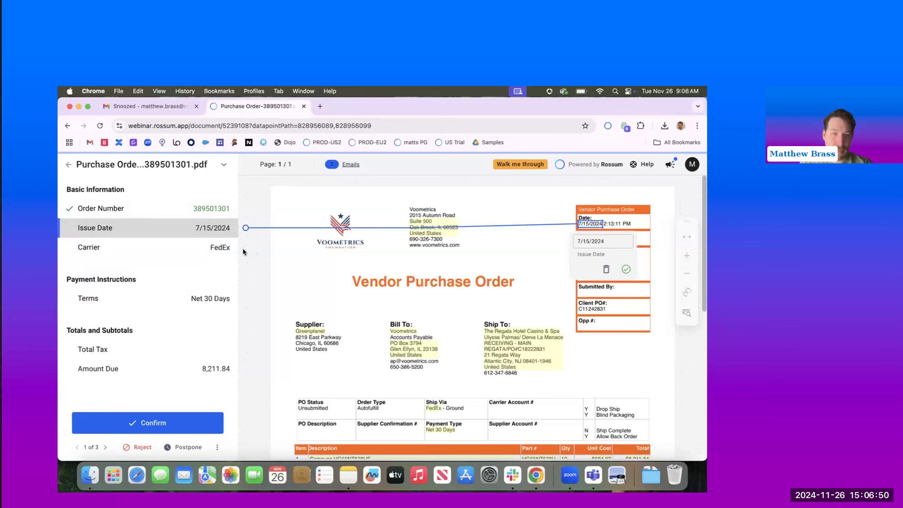
mouse_move(181, 424)
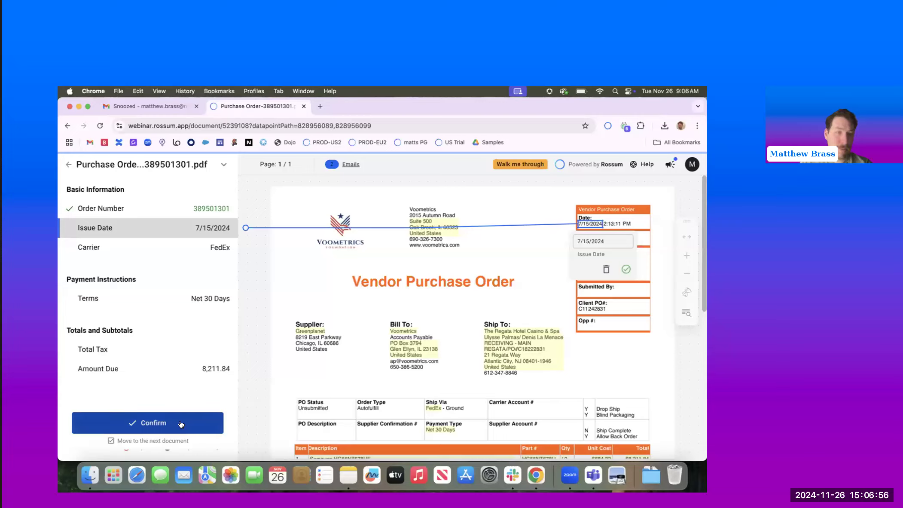
scroll(170, 299, down, 5)
scroll(171, 335, down, 3)
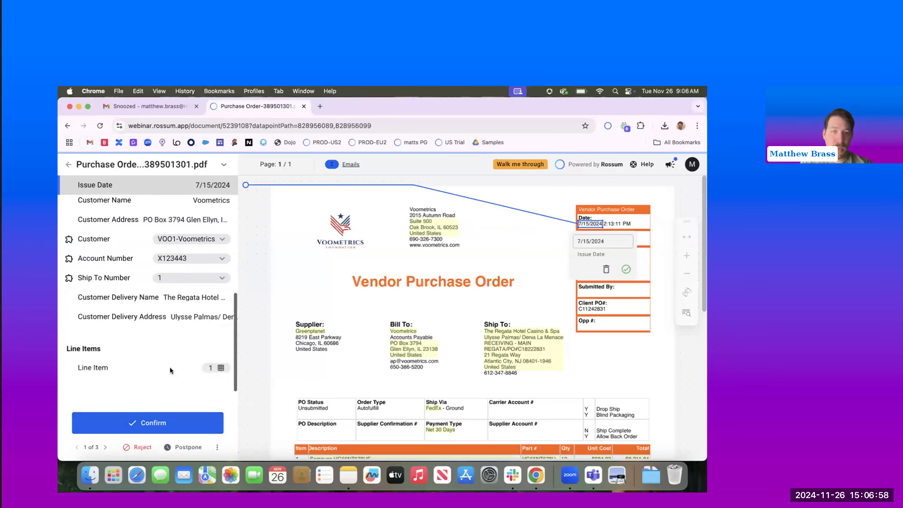
scroll(172, 348, up, 10)
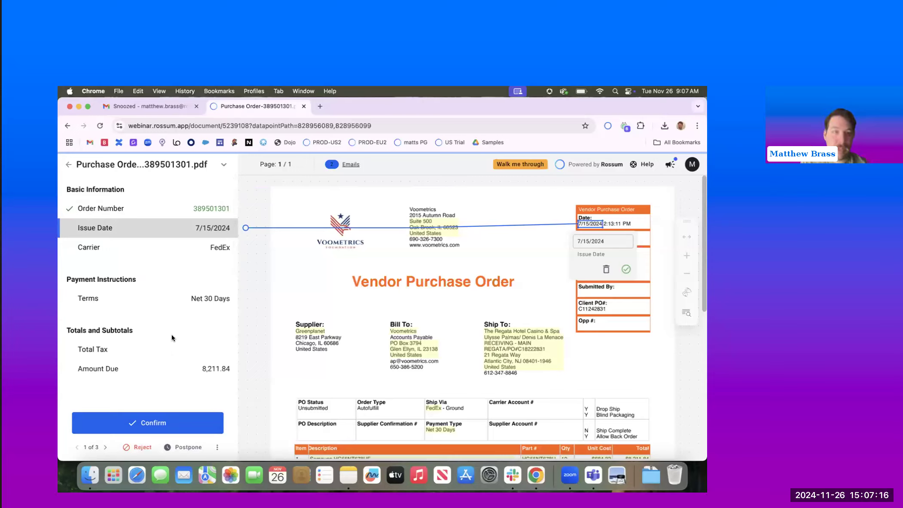
click(171, 214)
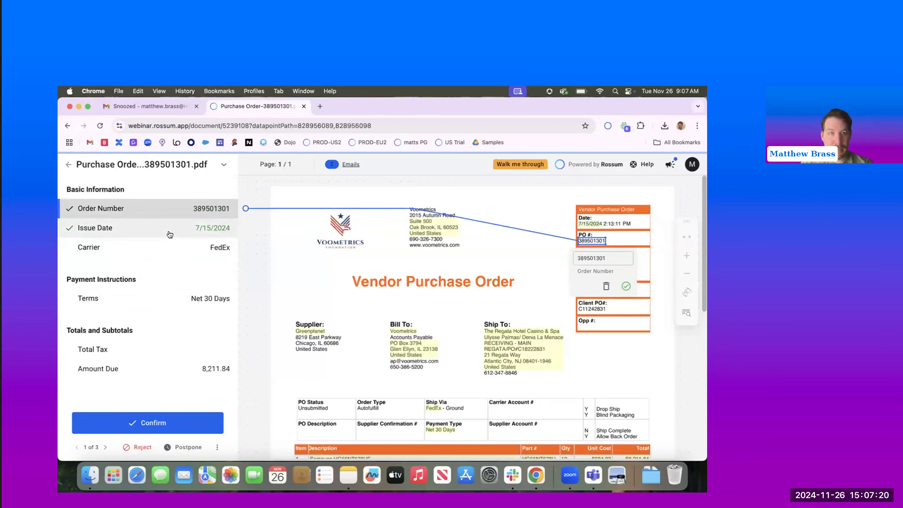
click(170, 234)
click(167, 246)
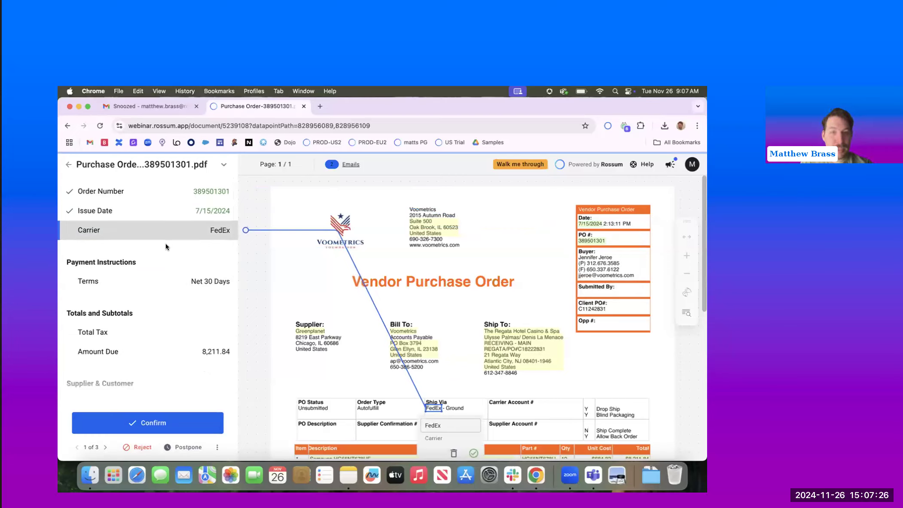
Step: Validate the captured Carrier and payment Terms, and select the Total Tax field
drag(427, 404, 451, 410)
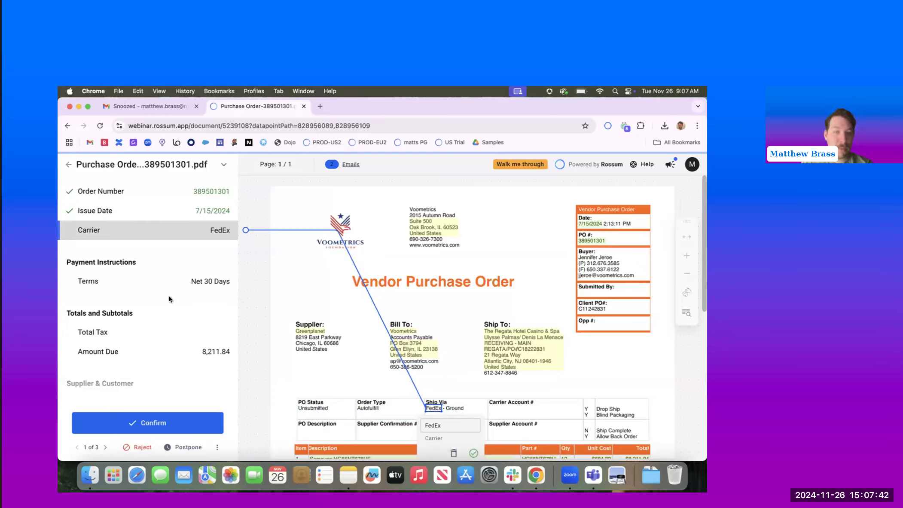
click(122, 281)
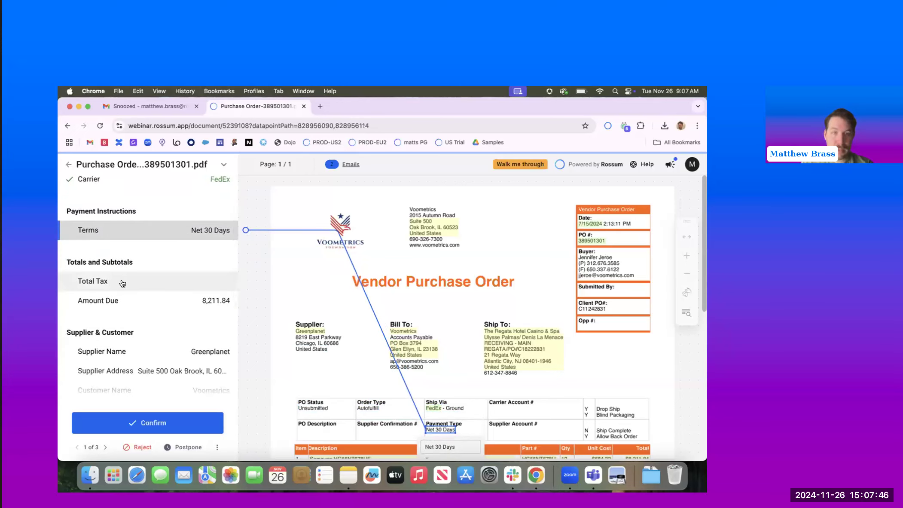
click(123, 284)
Step: Check the purchase order for a tax amount, validate Total Tax as blank, and select Amount Due
scroll(388, 362, down, 5)
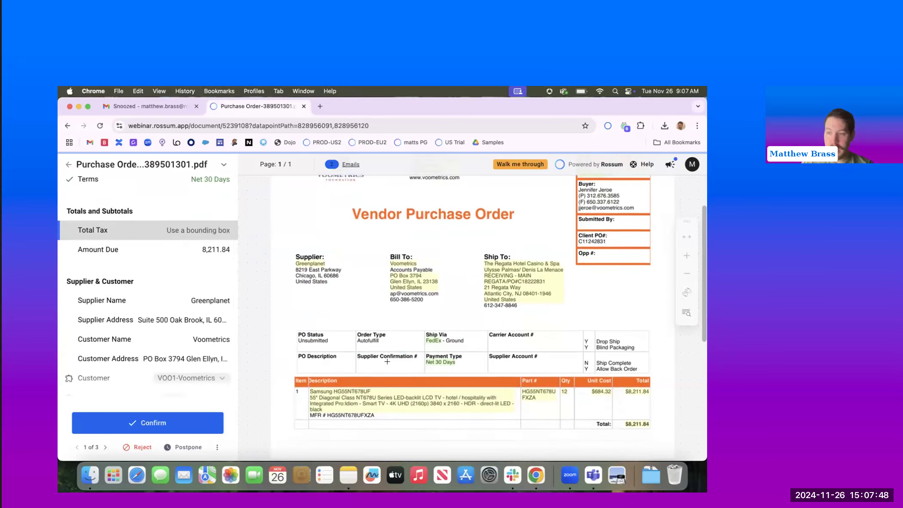
scroll(388, 361, down, 1)
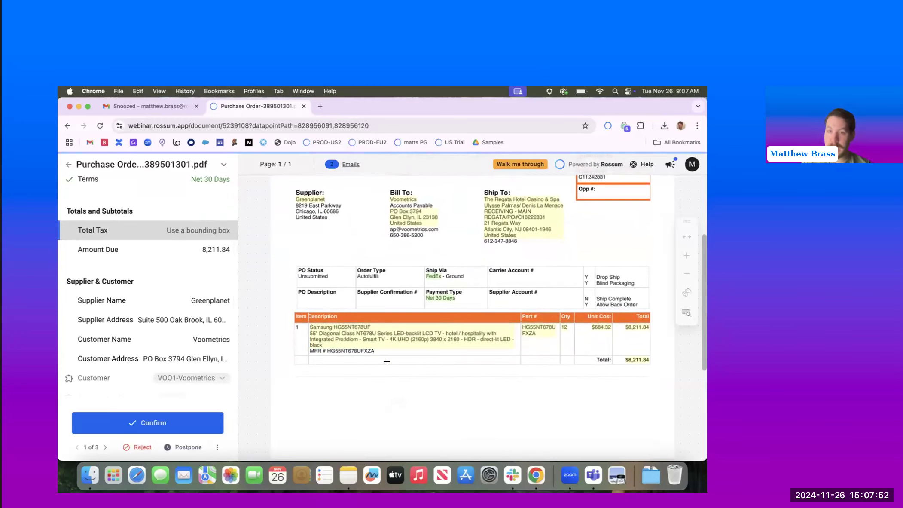
scroll(387, 362, down, 3)
scroll(388, 364, up, 2)
scroll(388, 363, up, 5)
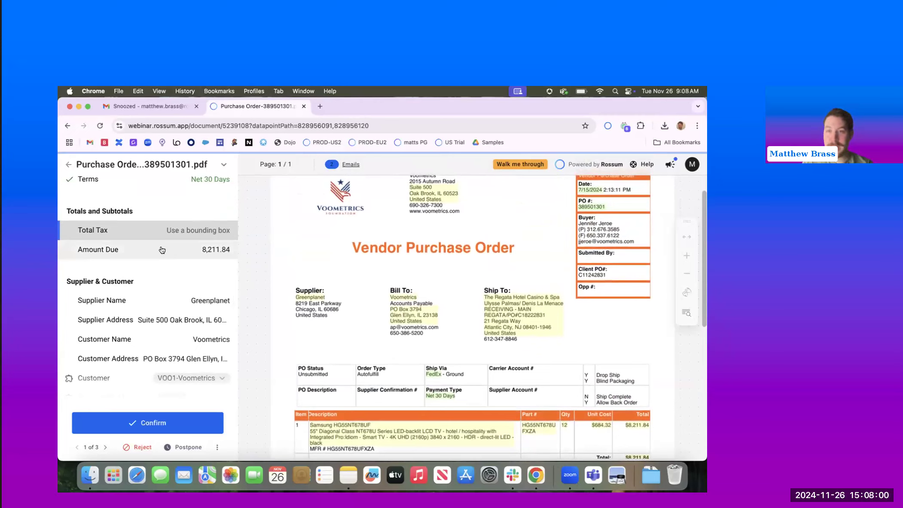
mouse_move(162, 250)
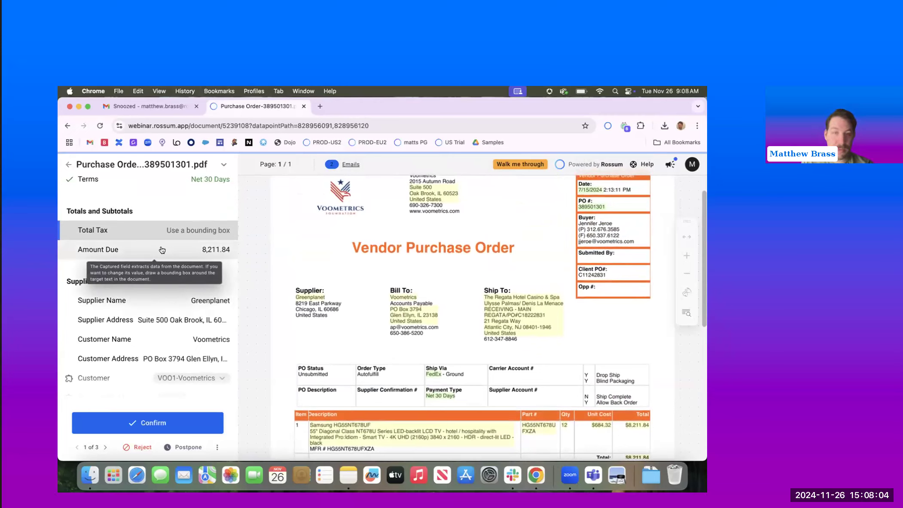
click(162, 251)
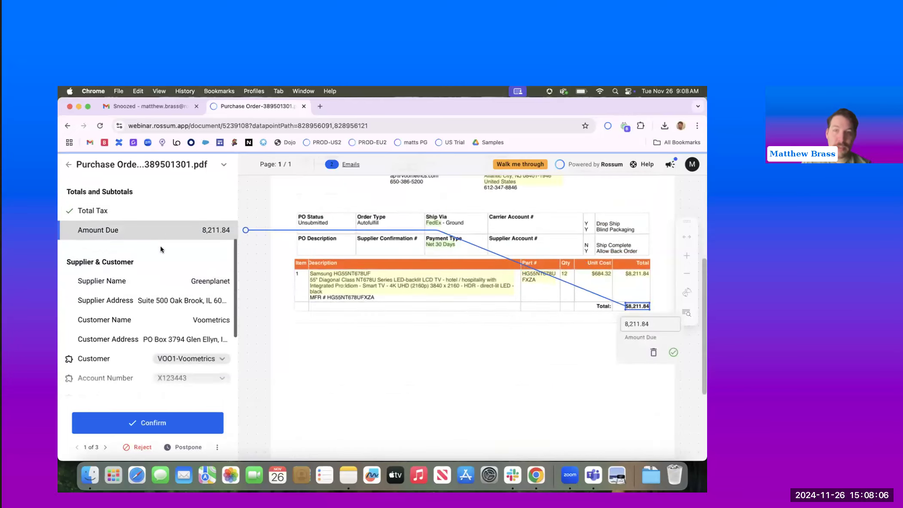
Step: Validate the Amount Due, Supplier Name and Supplier Address fields
click(176, 281)
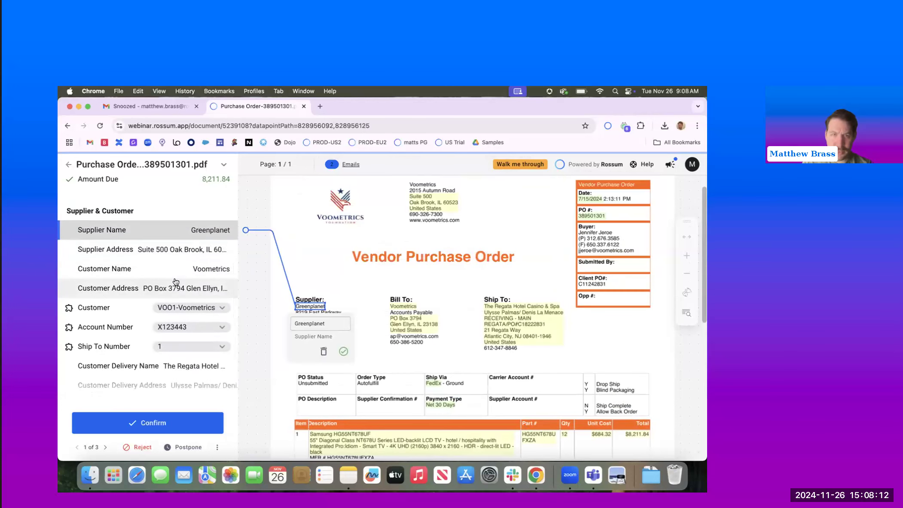
key(Return)
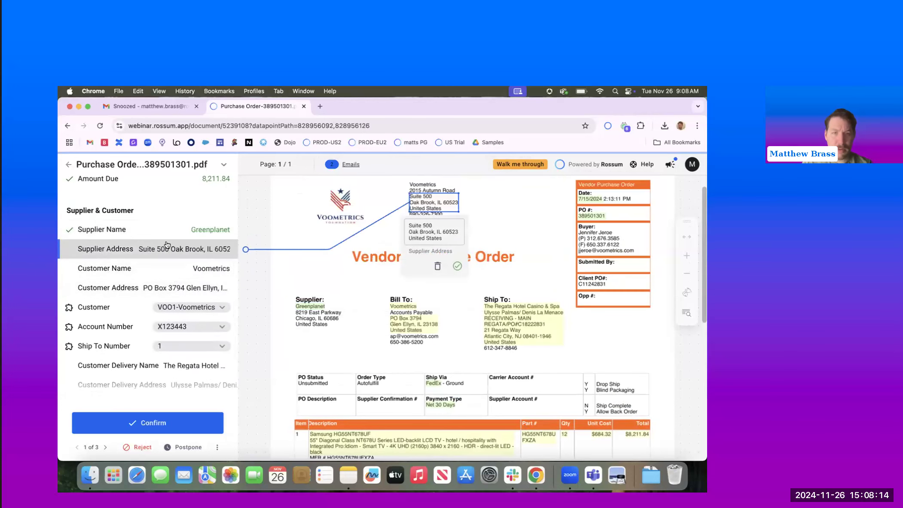
key(Return)
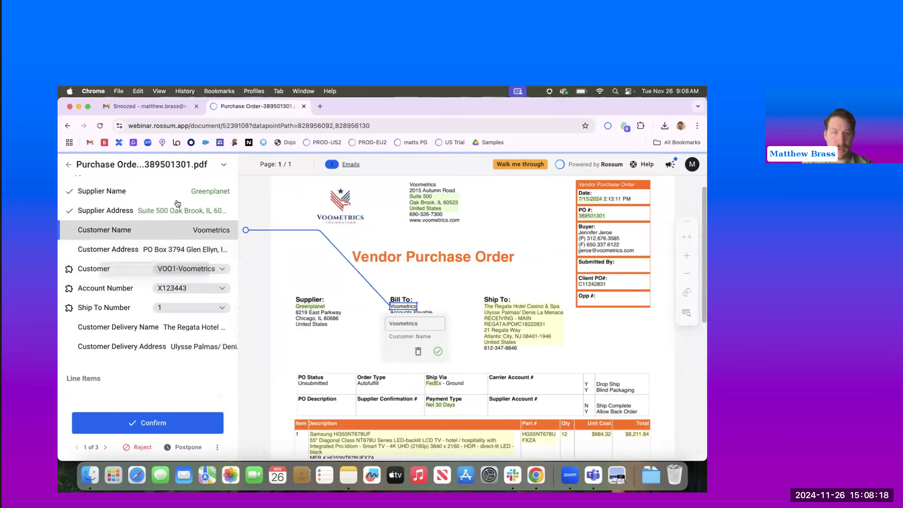
Step: Recapture the Supplier Address by boxing the address lines under Supplier on the purchase order
click(170, 214)
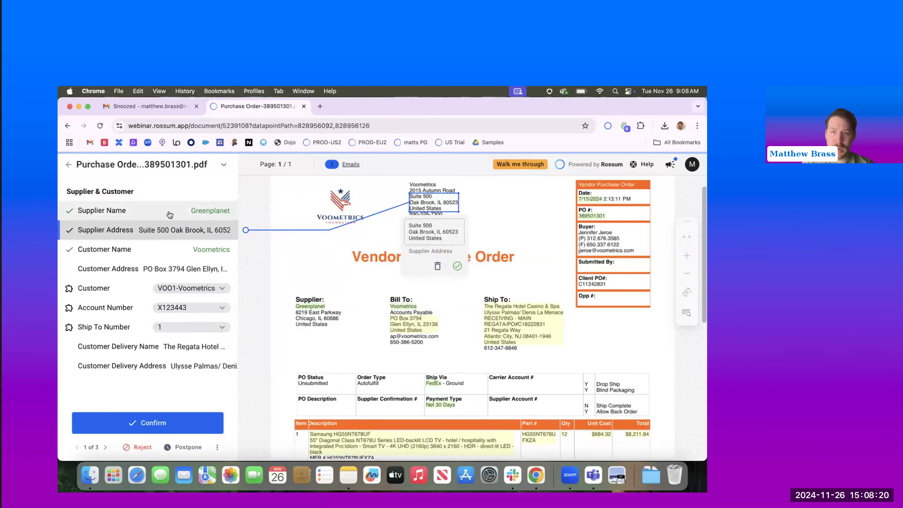
scroll(370, 252, up, 1)
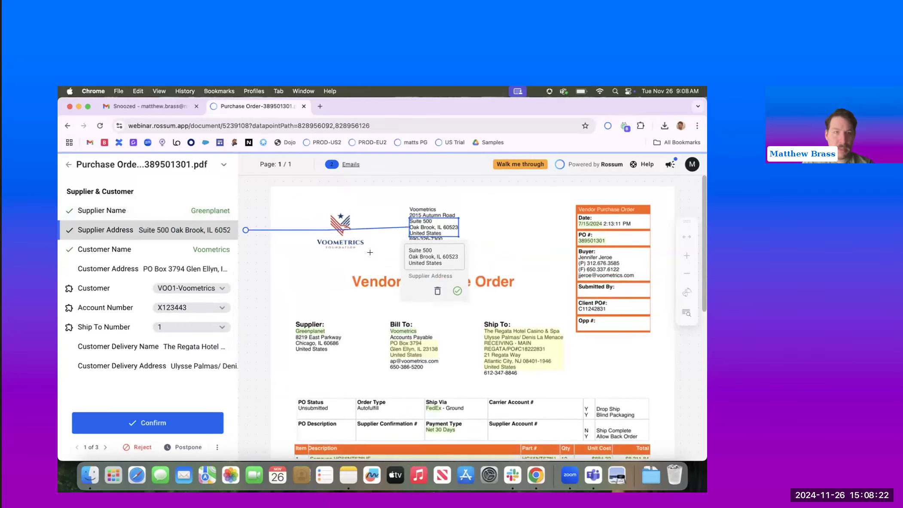
drag(292, 334, 341, 352)
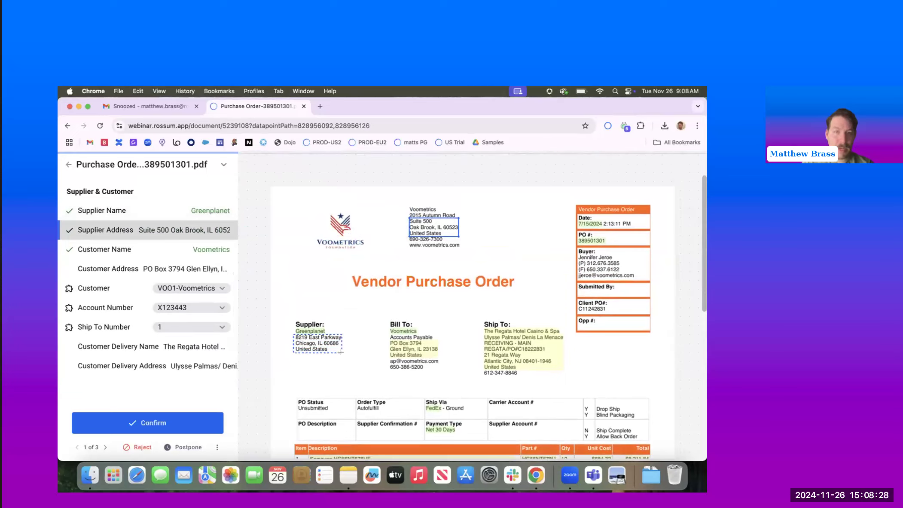
drag(341, 352, 340, 352)
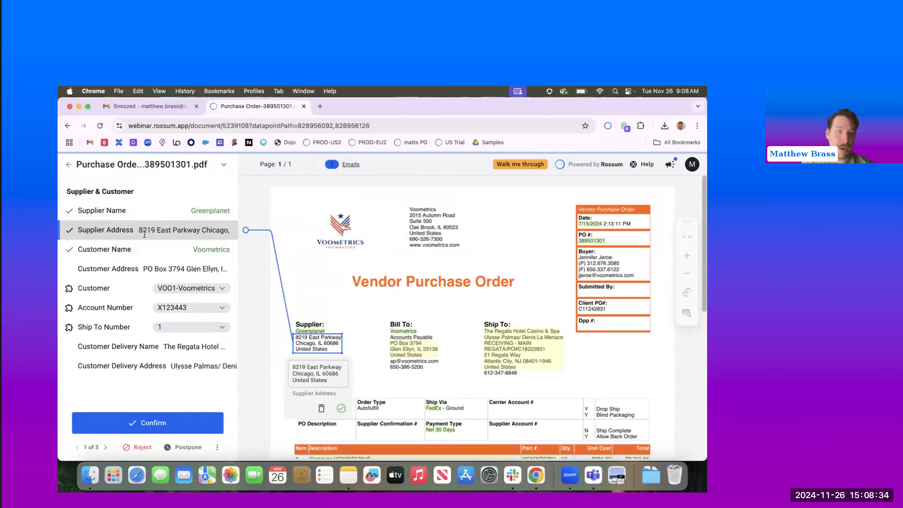
Step: Check the Customer Name and Customer Address captured from the Bill To block, along with the matched customer fields
click(139, 249)
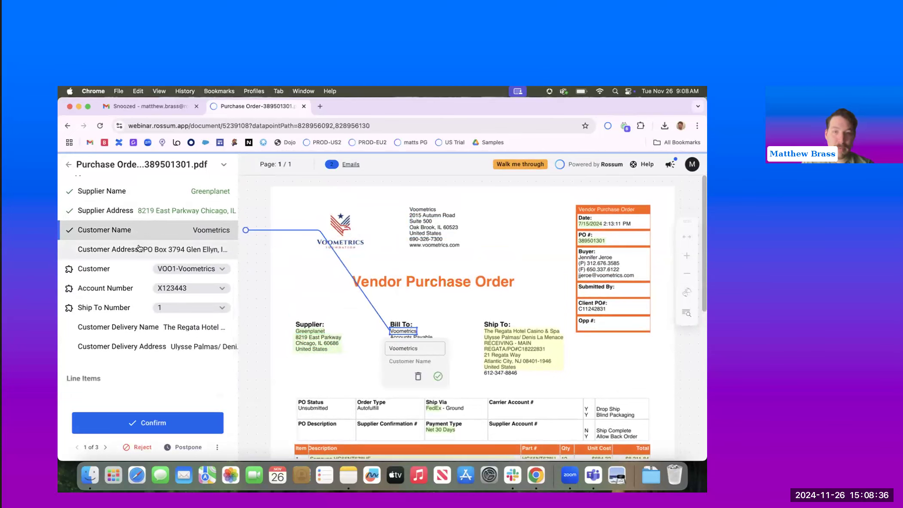
click(139, 248)
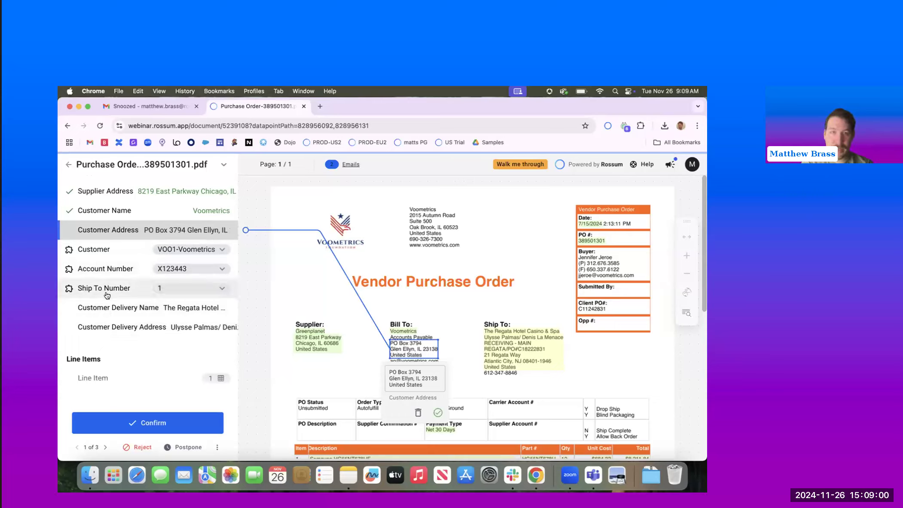
mouse_move(107, 296)
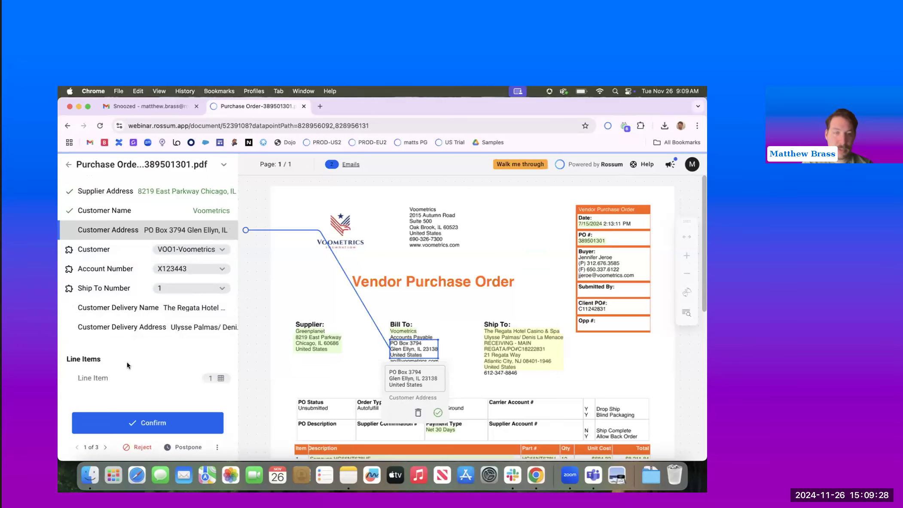
Step: Open the line item table, validate Item Code, Description, Unit Price and Quantity, and review Total Amount and the matched item columns
click(129, 378)
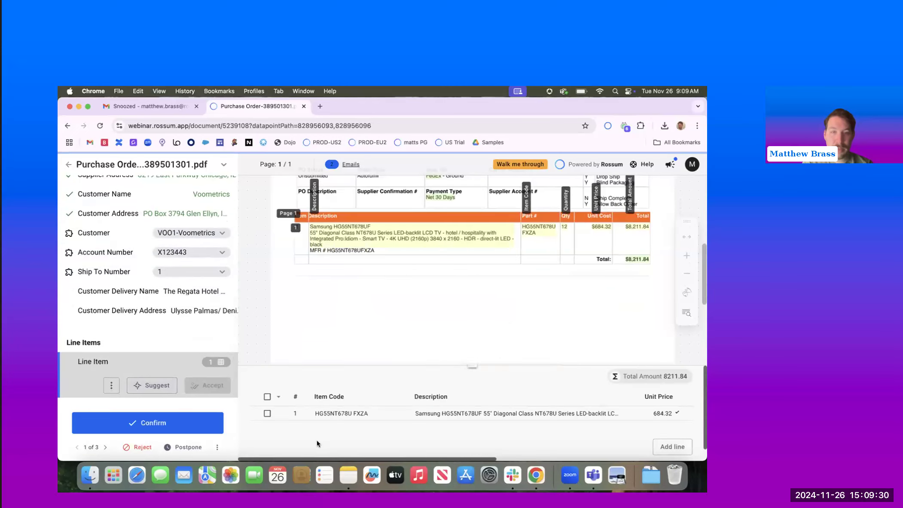
click(322, 415)
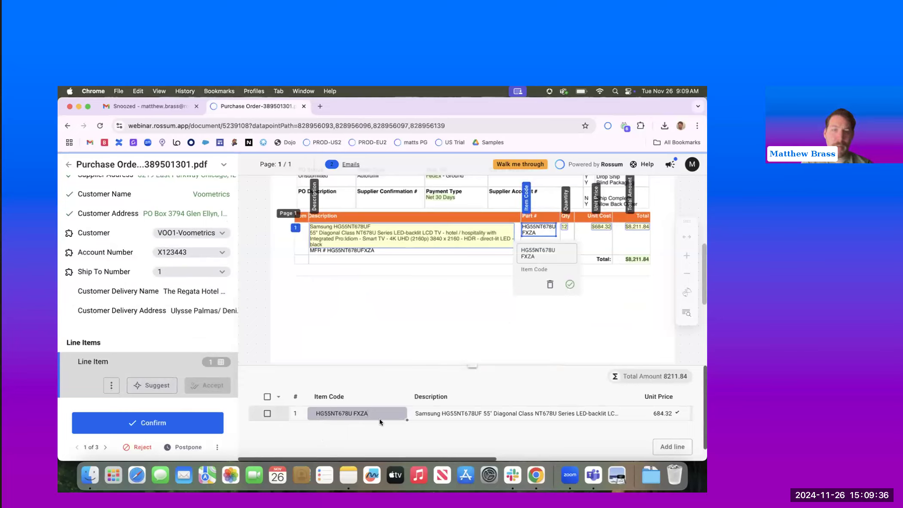
click(428, 412)
key(Tab)
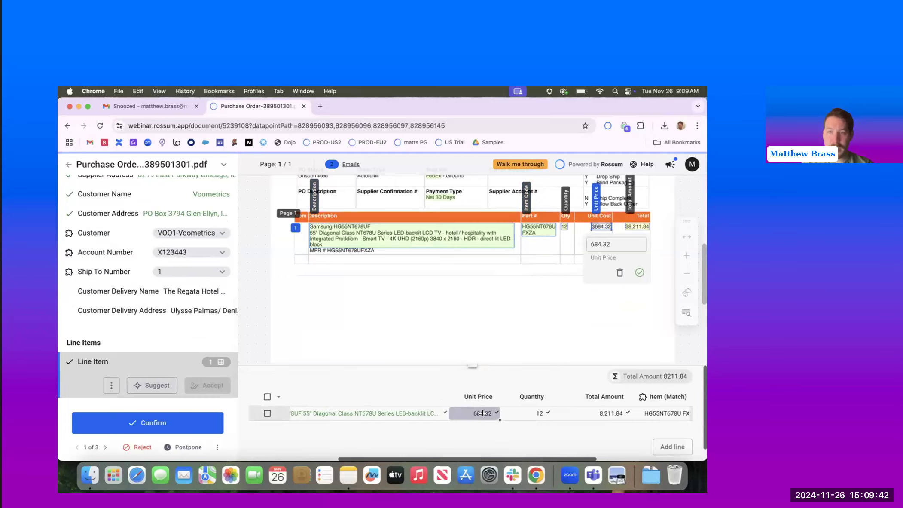
click(538, 413)
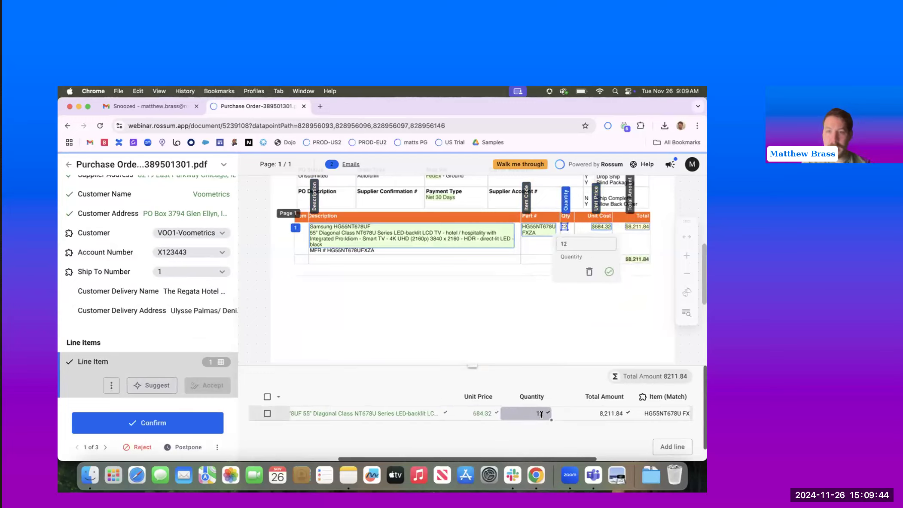
click(591, 410)
scroll(591, 409, right, 4)
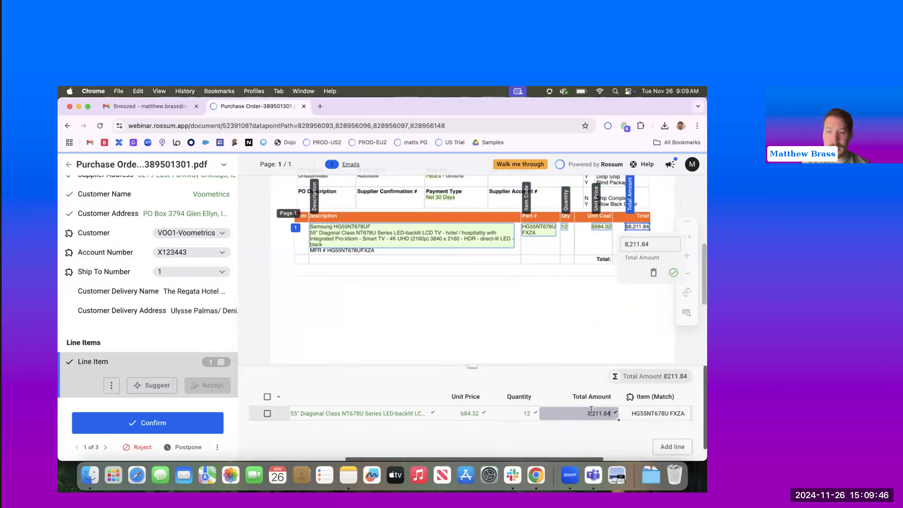
scroll(591, 409, right, 4)
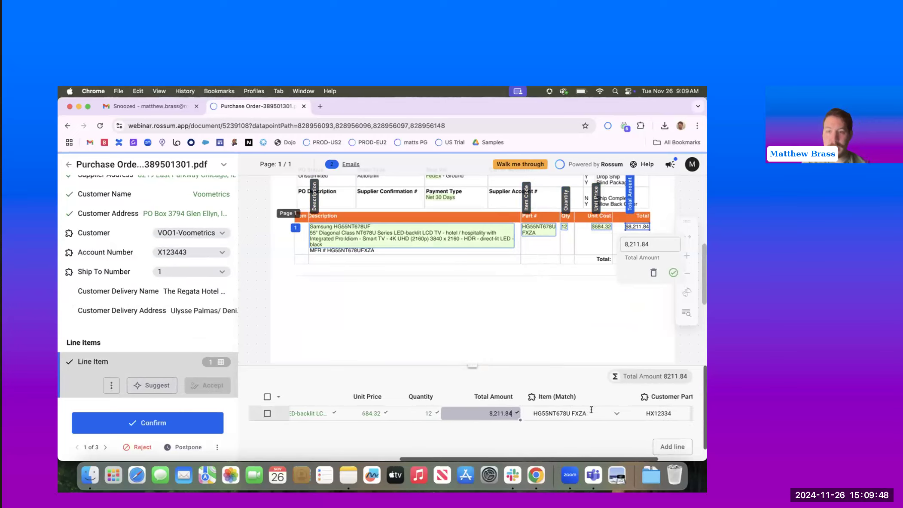
scroll(591, 409, left, 1)
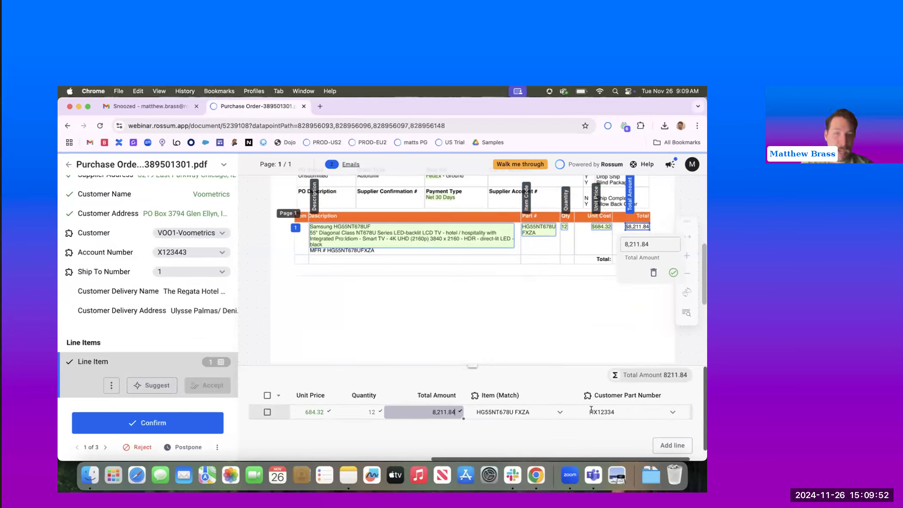
Step: Check the matched item and the customer part number in the line item row
click(491, 412)
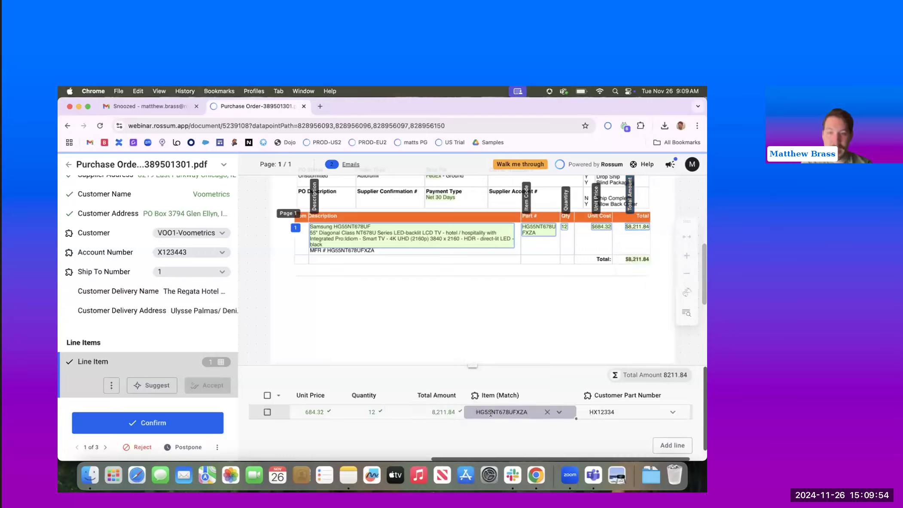
click(613, 412)
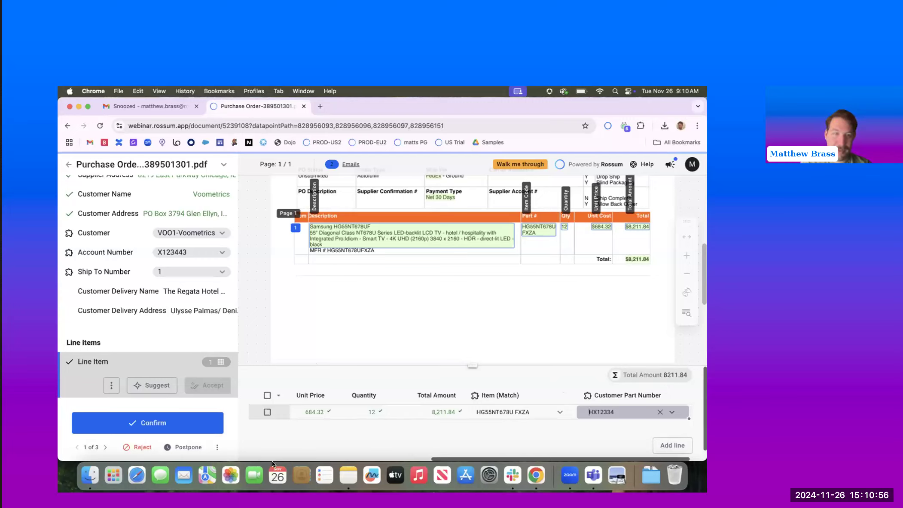
Step: Turn off moving to the next document and confirm the reviewed purchase order
mouse_move(196, 423)
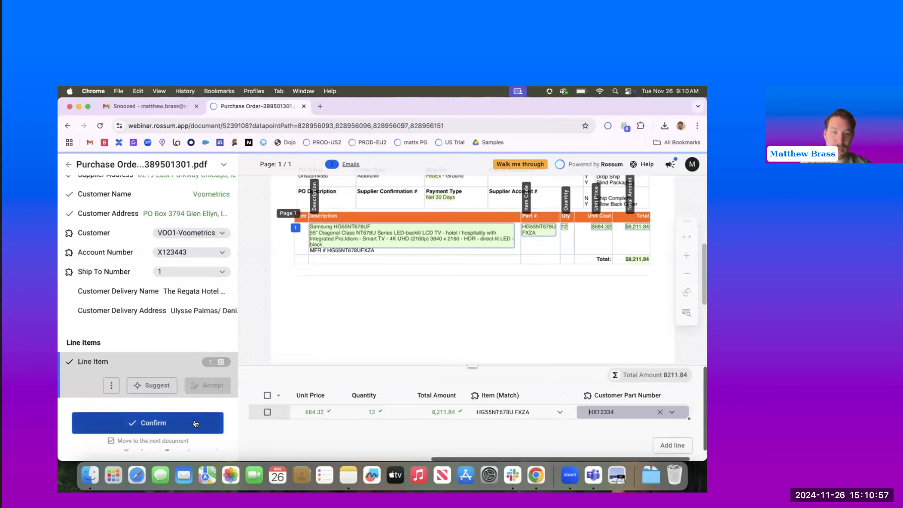
click(110, 440)
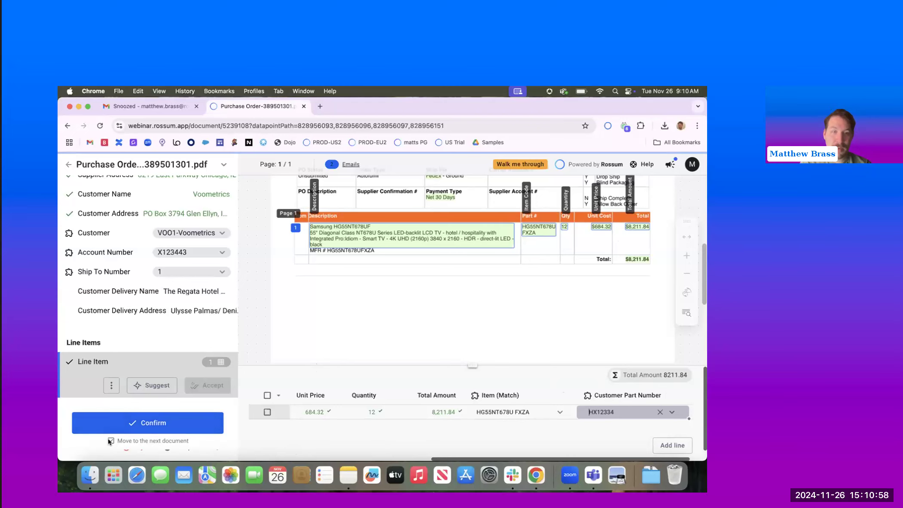
click(148, 429)
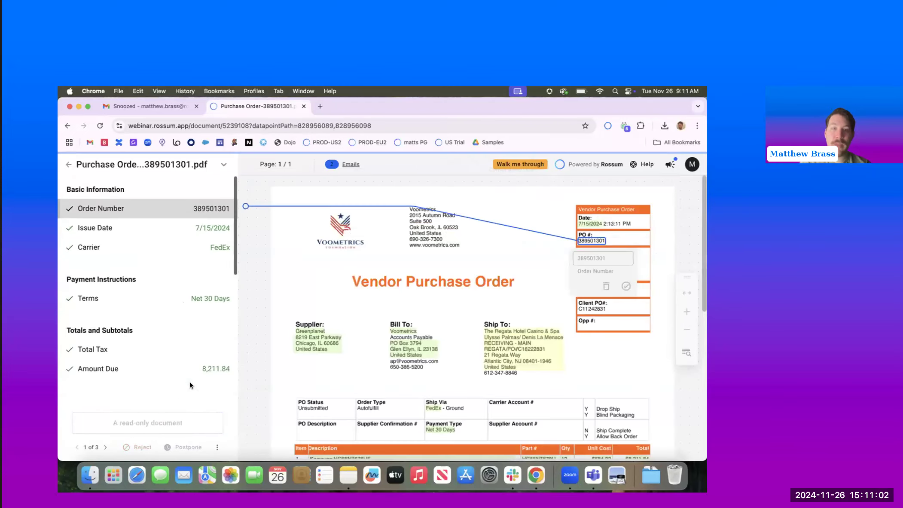
Step: Open PURCHASEORDER.pdf from the review list and validate its Order Number, Issue Date, Carrier and Terms
click(65, 165)
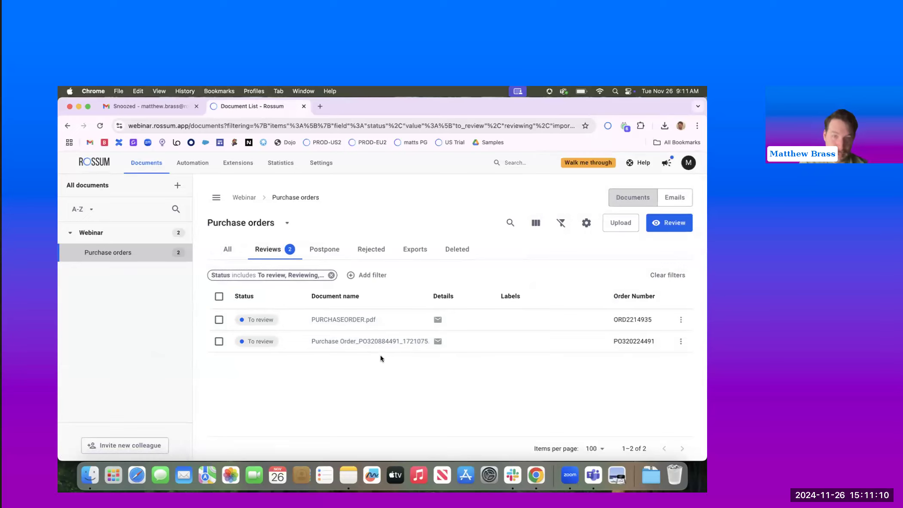
mouse_move(344, 317)
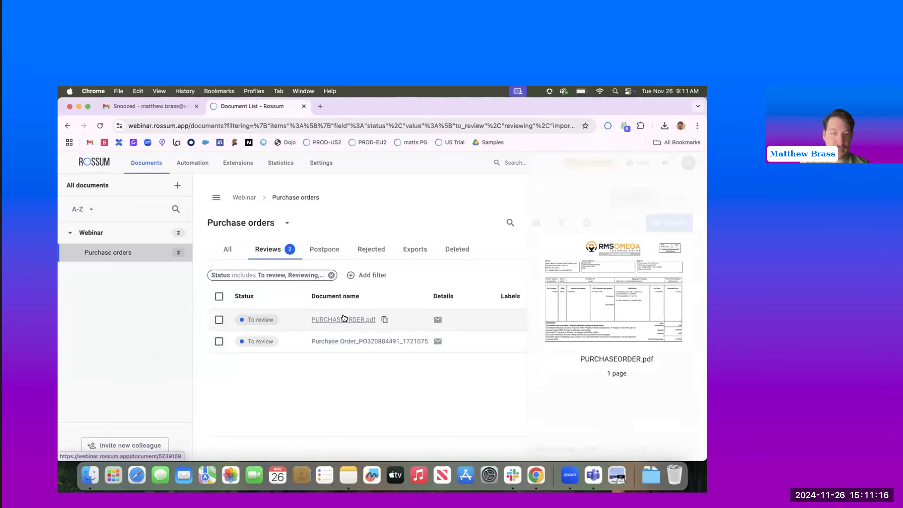
click(344, 319)
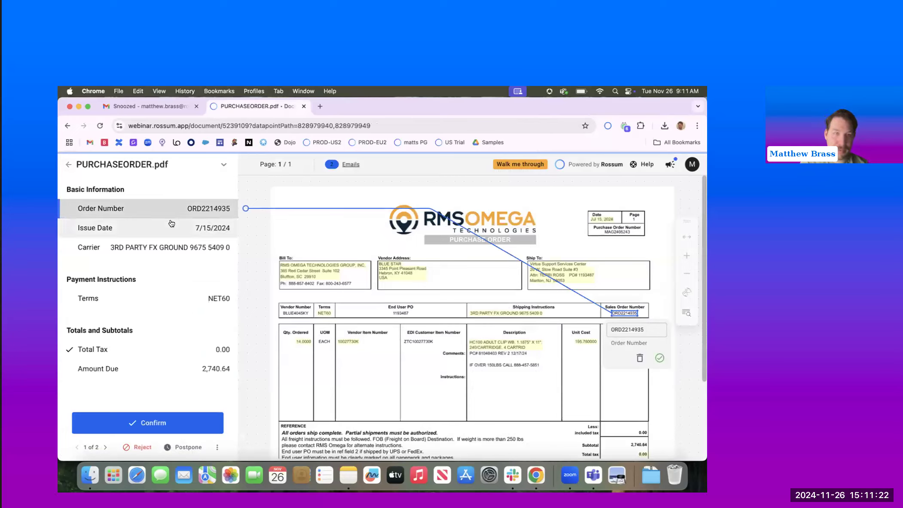
key(Return)
key(Return)
key(Return)
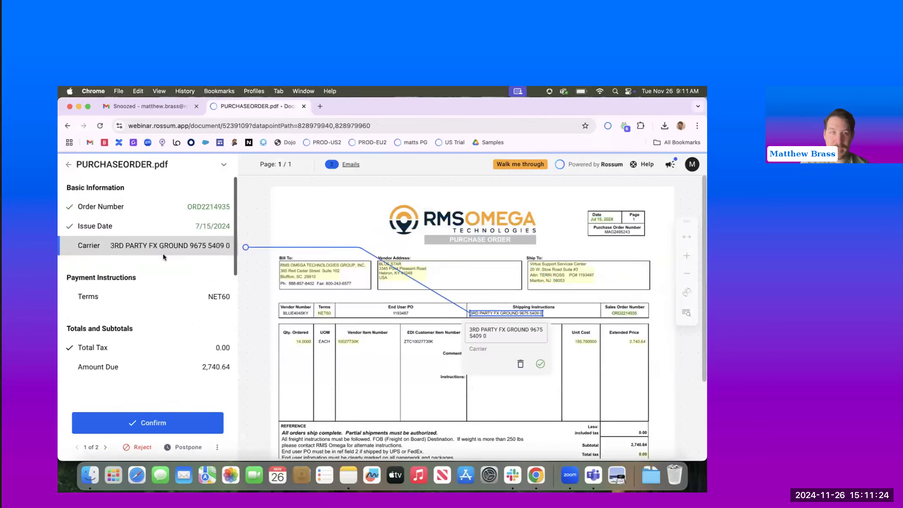
key(Return)
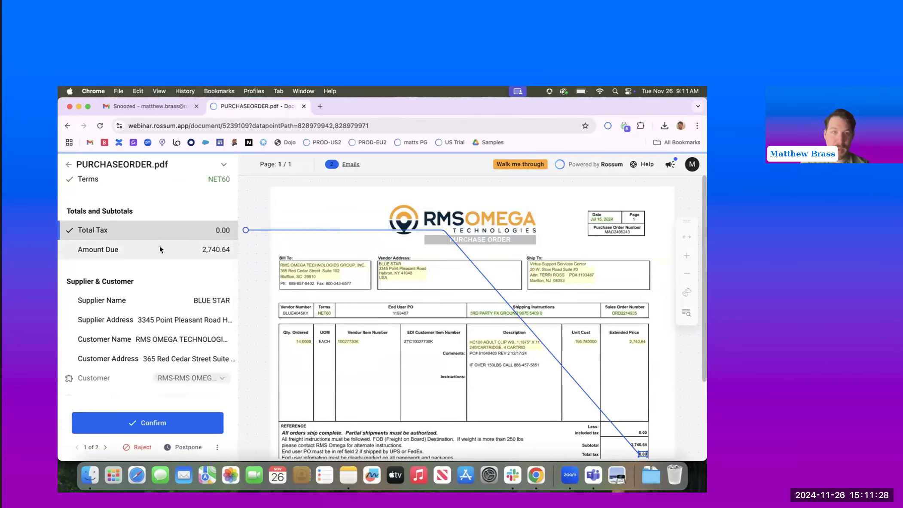
Step: Validate the Amount Due along with the supplier and customer name and address fields
key(Return)
key(Return)
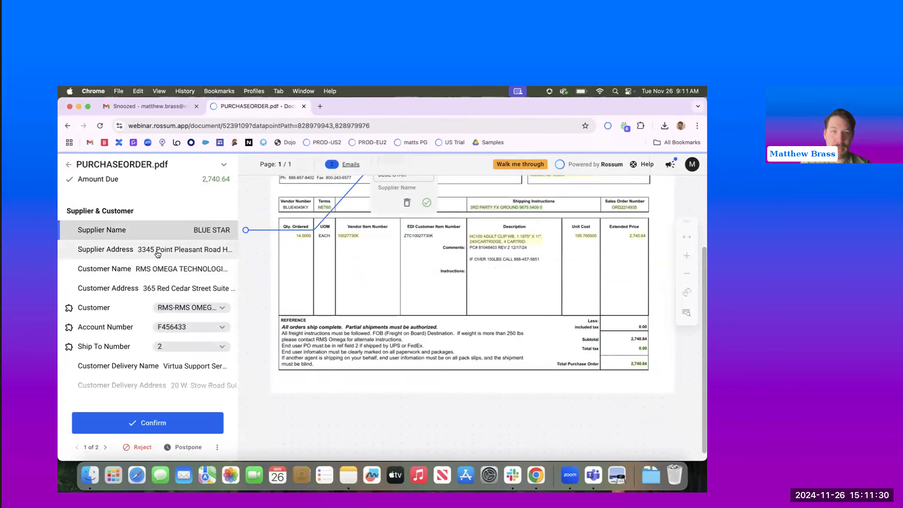
key(Return)
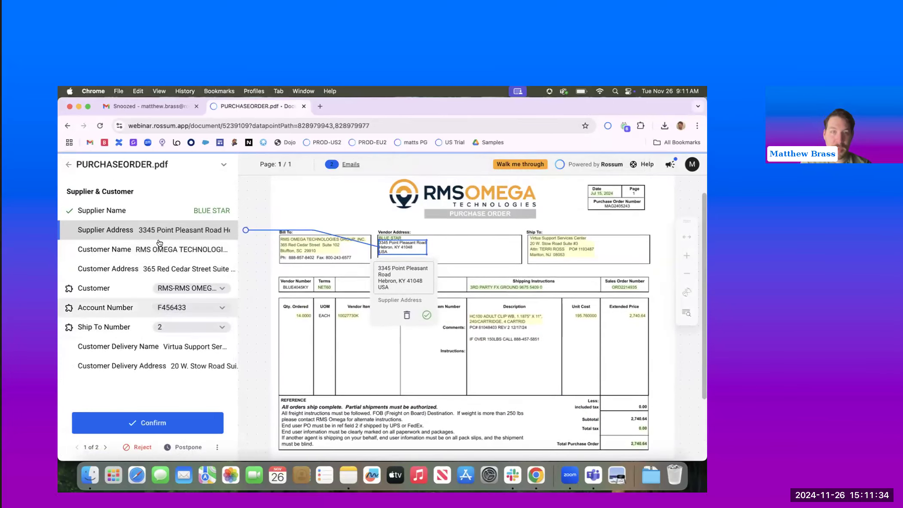
key(Return)
key(Return)
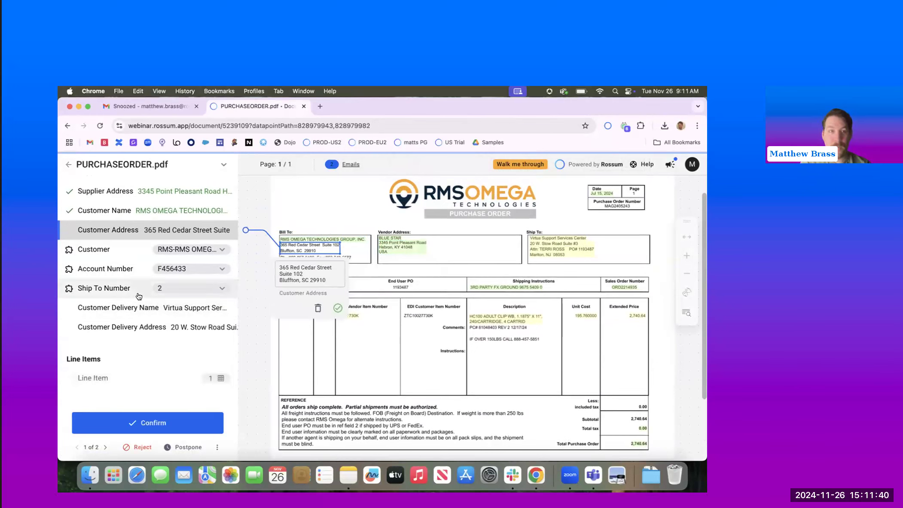
Step: Delete the captured Customer Name value and inspect the error blocking confirmation of the document
click(148, 214)
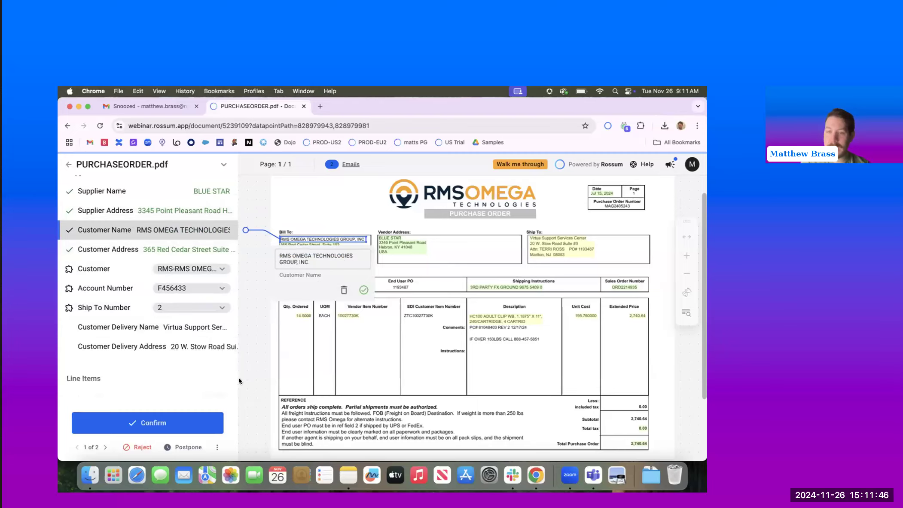
click(344, 290)
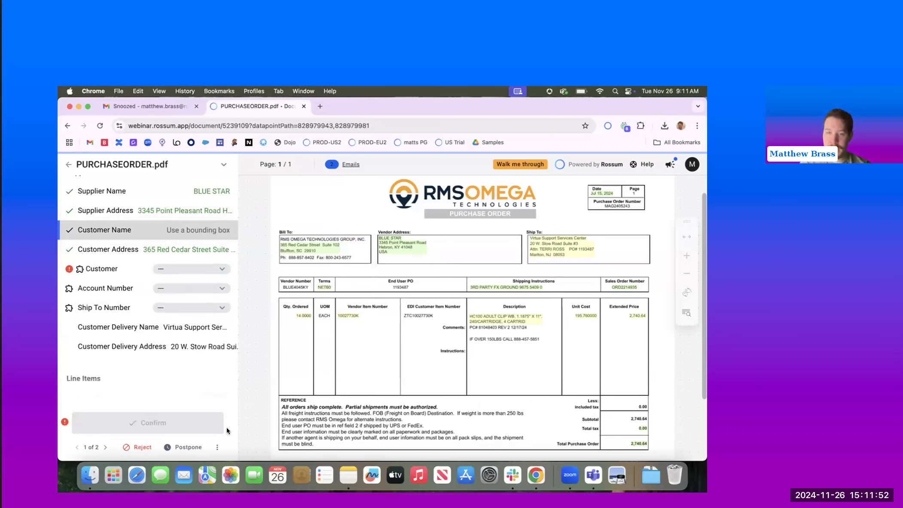
mouse_move(68, 268)
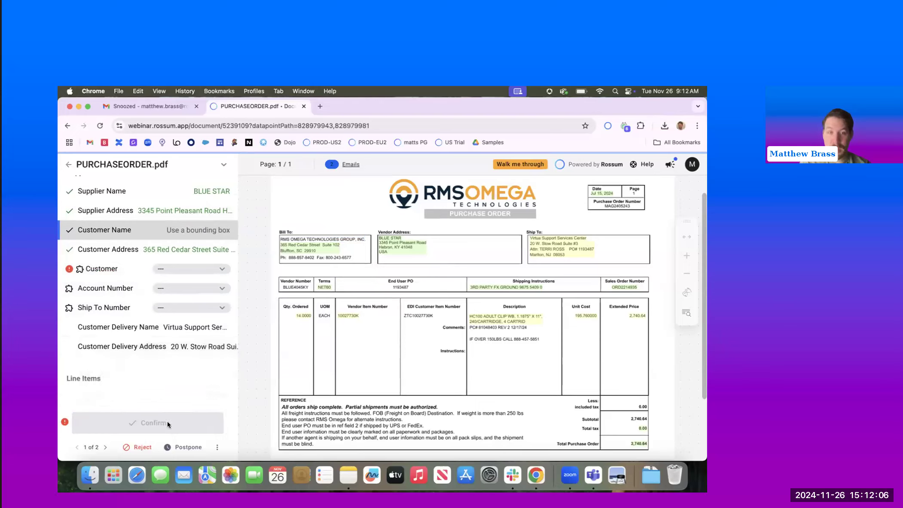
mouse_move(167, 422)
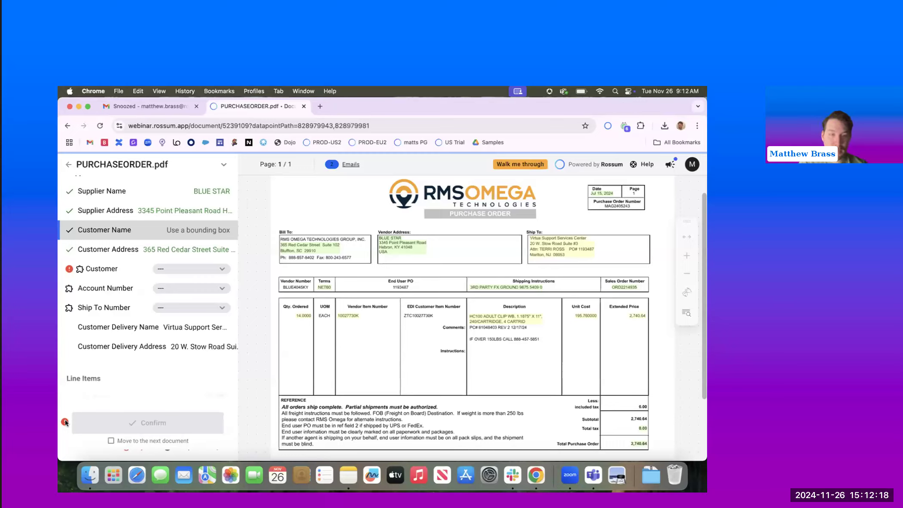
mouse_move(65, 422)
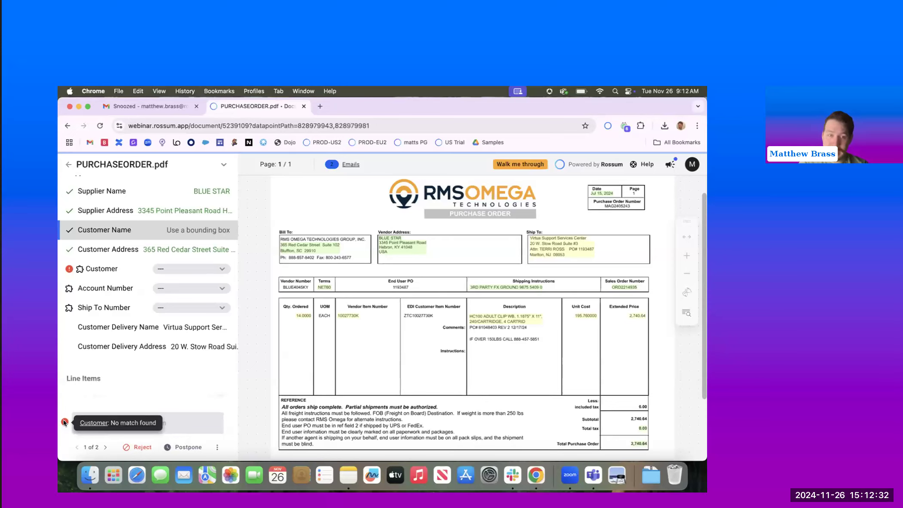
Step: Start rejecting the purchase order by email and review the original message, its attached documents and the rejection form
click(140, 446)
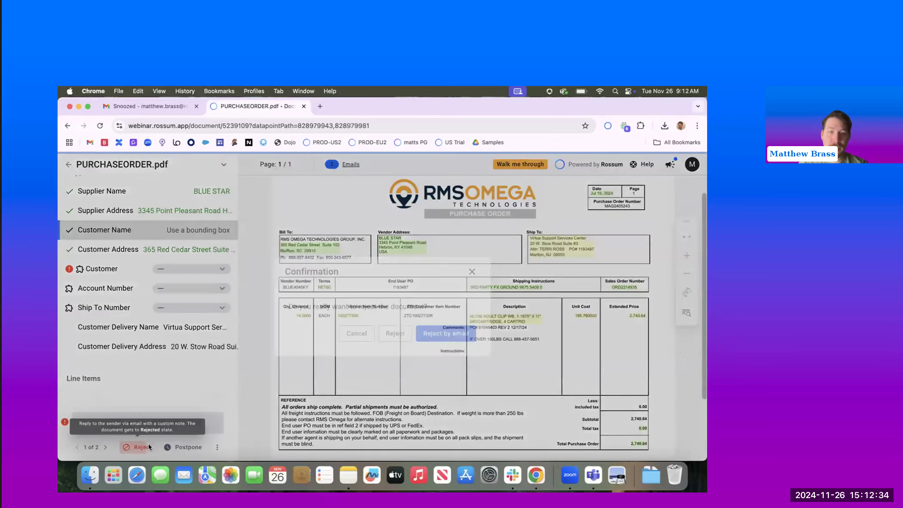
click(465, 336)
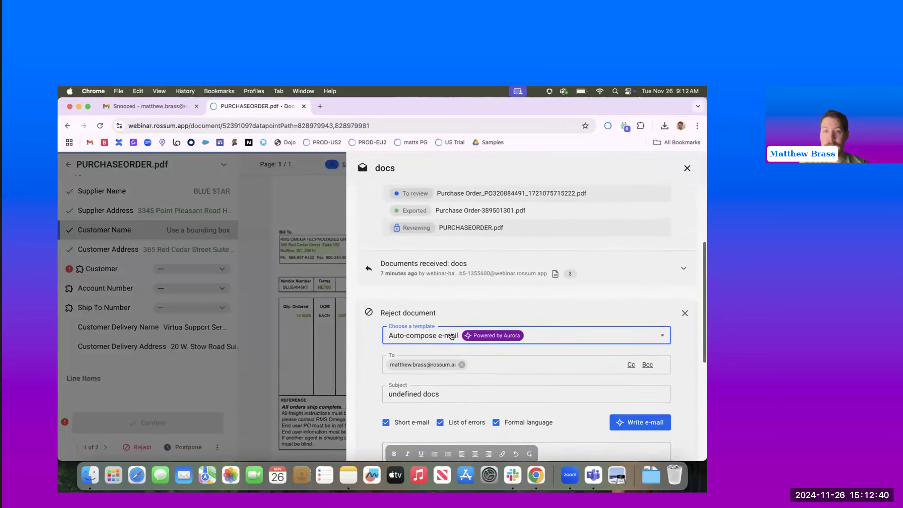
scroll(451, 301, up, 2)
mouse_move(472, 274)
scroll(472, 274, up, 3)
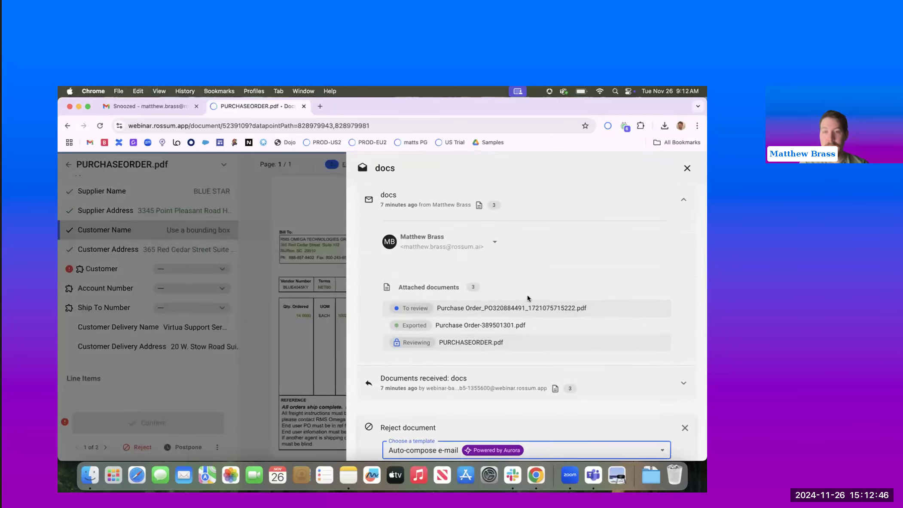
scroll(521, 360, down, 2)
scroll(520, 359, down, 5)
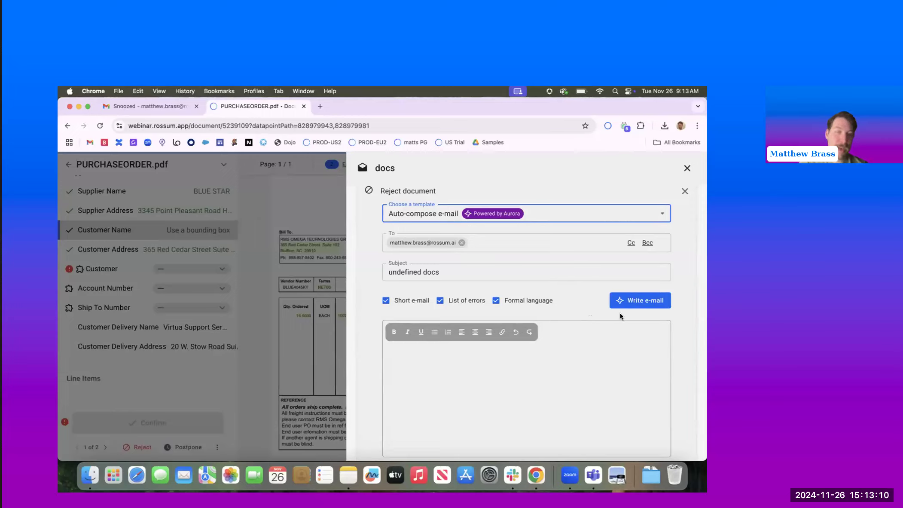
Step: Auto-compose a short, formal rejection email with the list of errors, reject and send it, and close the email thread
click(642, 300)
scroll(644, 336, down, 3)
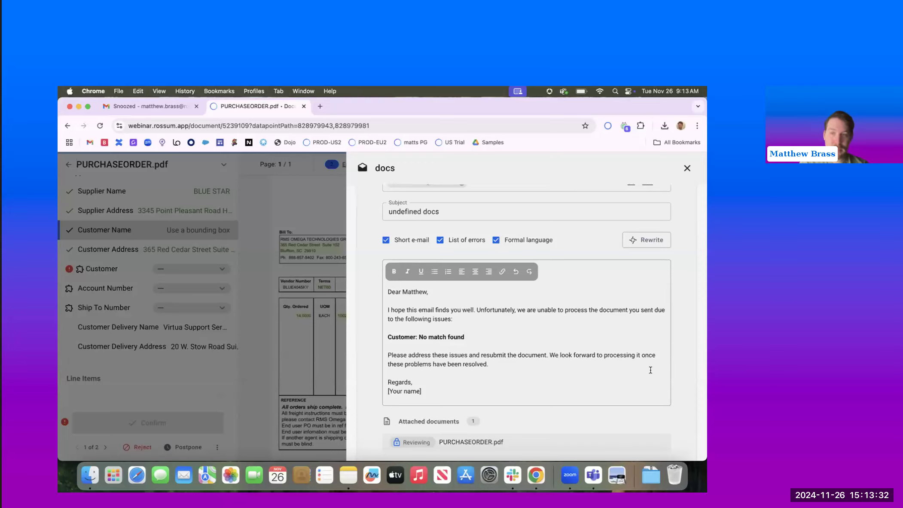
scroll(650, 370, down, 2)
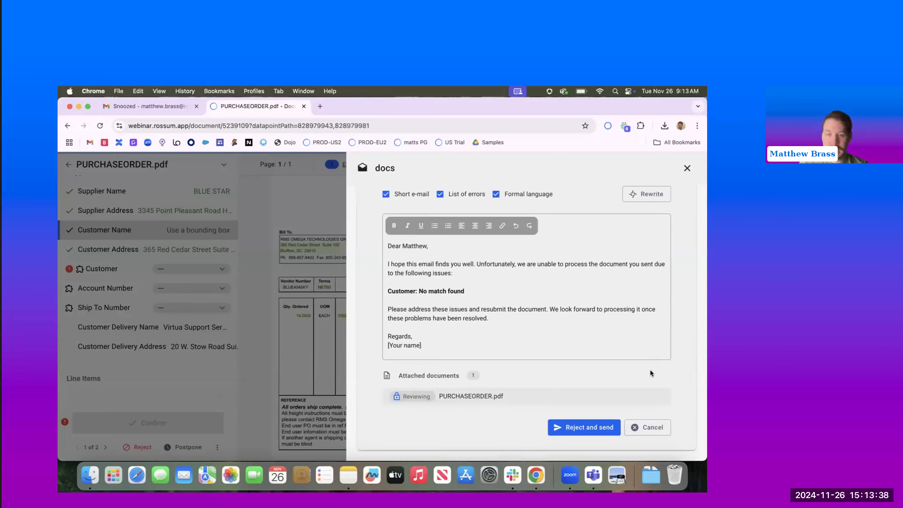
click(596, 433)
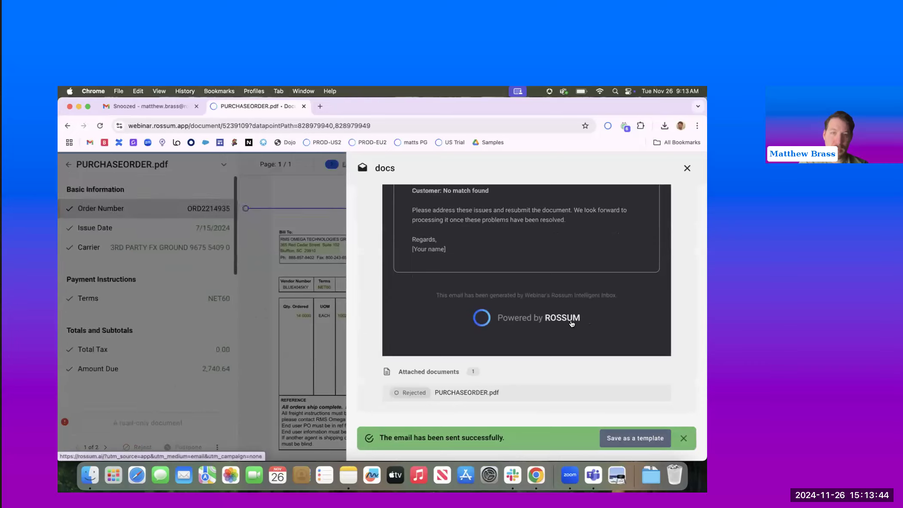
click(686, 168)
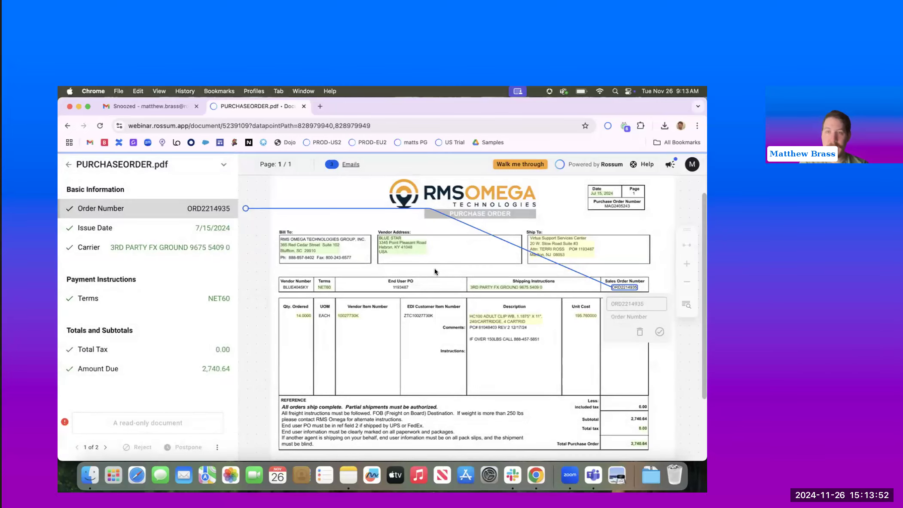
Step: Open the remaining CodesInc purchase order from the review list, validate its Order Number, and check the Issue Date against both pages
click(68, 164)
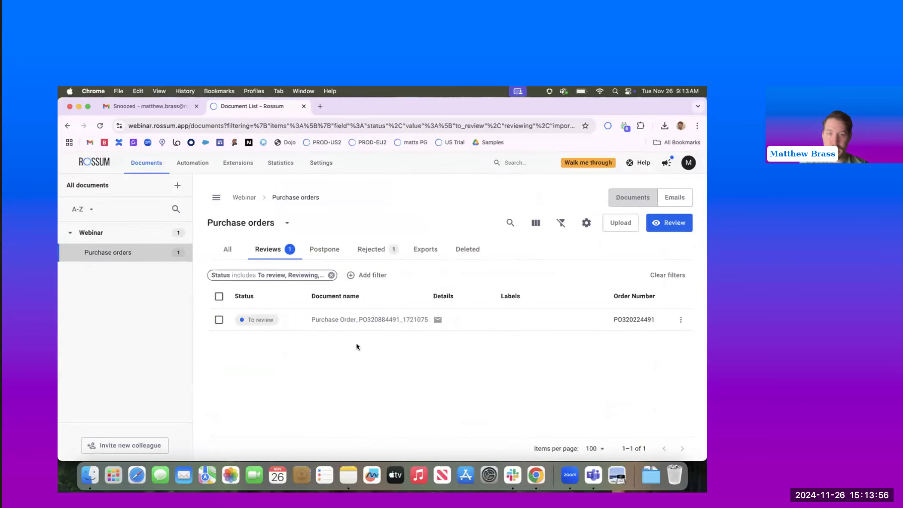
click(352, 320)
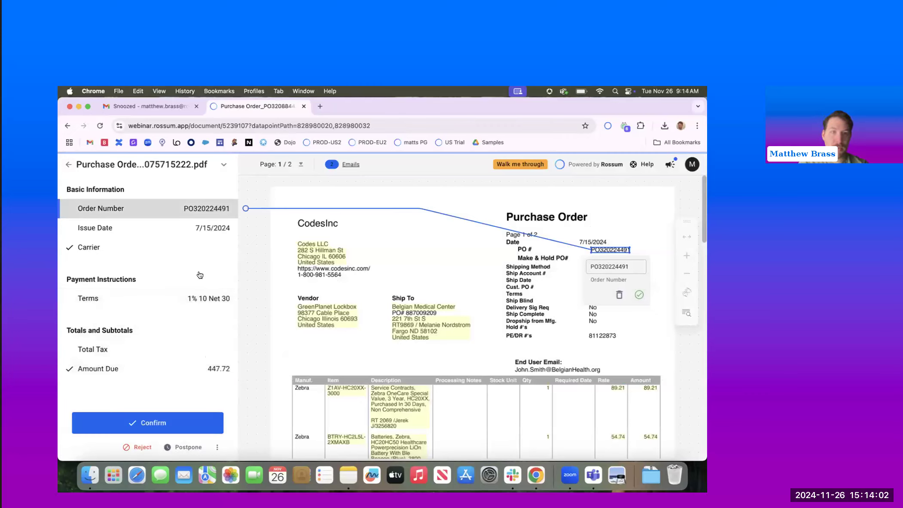
click(200, 226)
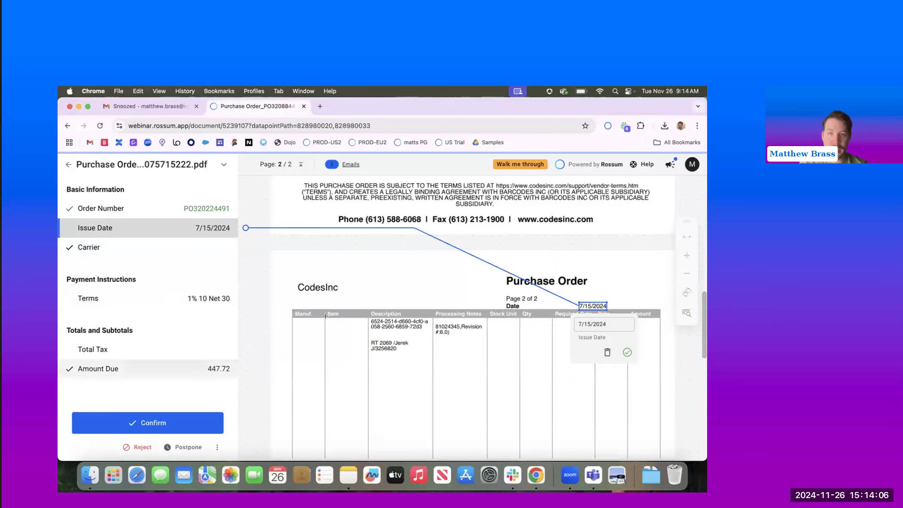
scroll(325, 316, up, 1)
scroll(325, 316, up, 10)
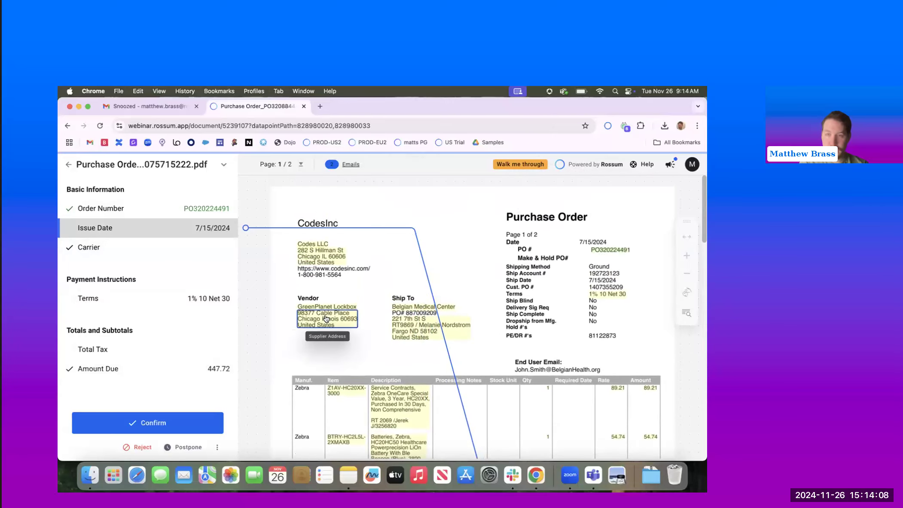
scroll(325, 318, down, 1)
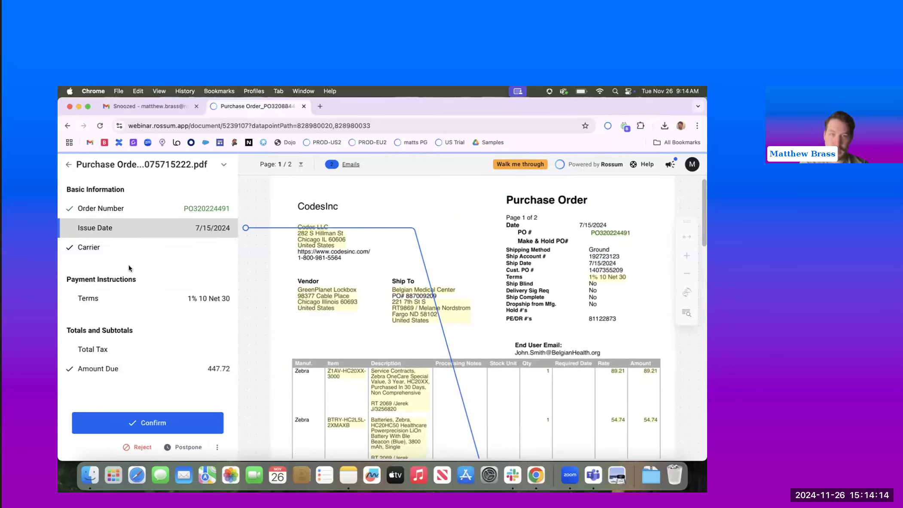
Step: Validate the Terms, go through Amount Due and Total Tax, and open the line item table past the supplier and customer fields
click(132, 304)
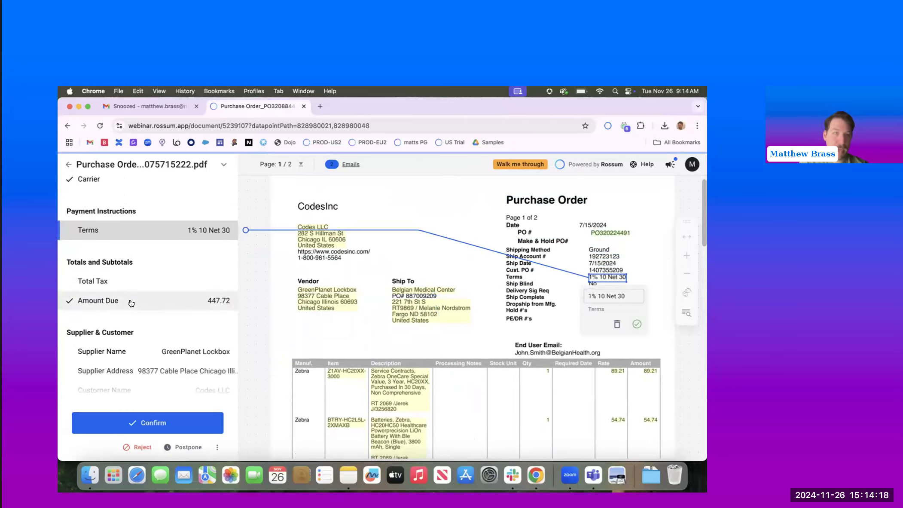
click(128, 302)
click(127, 282)
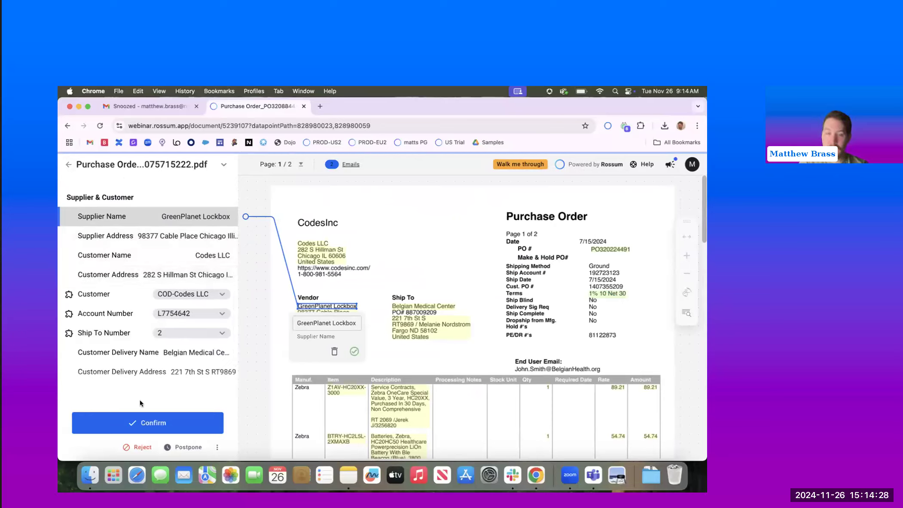
scroll(155, 354, down, 3)
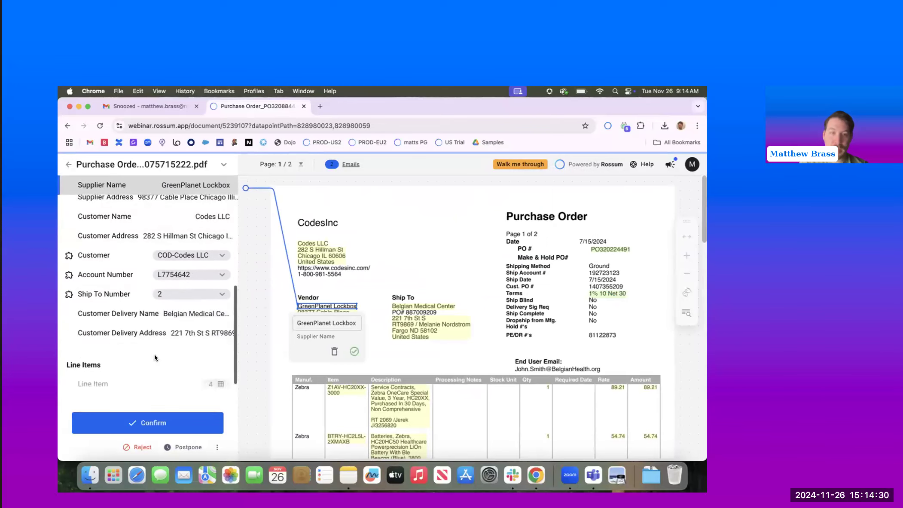
click(155, 357)
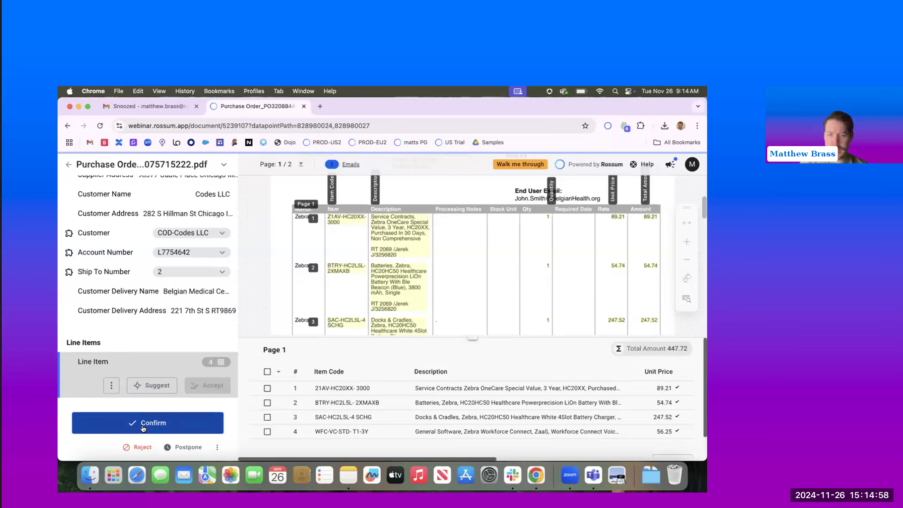
Step: Delete the Item Code column from the line item table and check the validation error on the fourth line
click(329, 191)
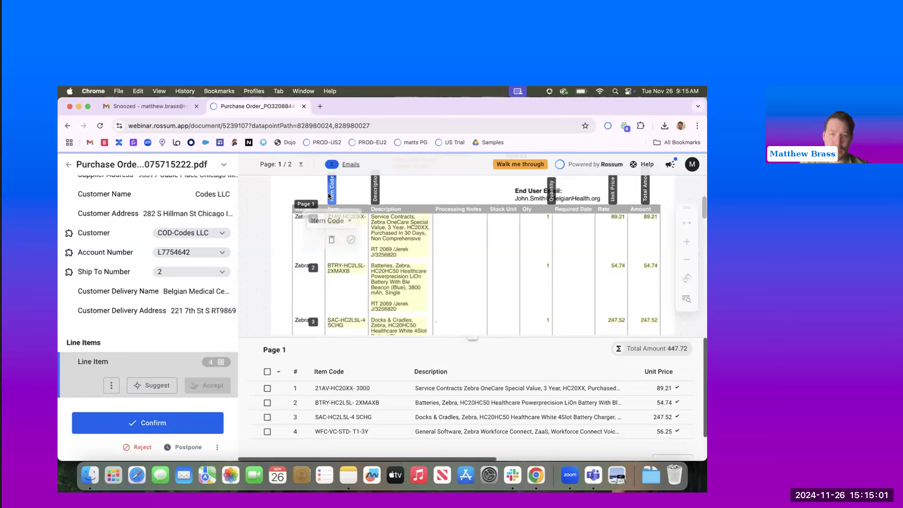
click(332, 242)
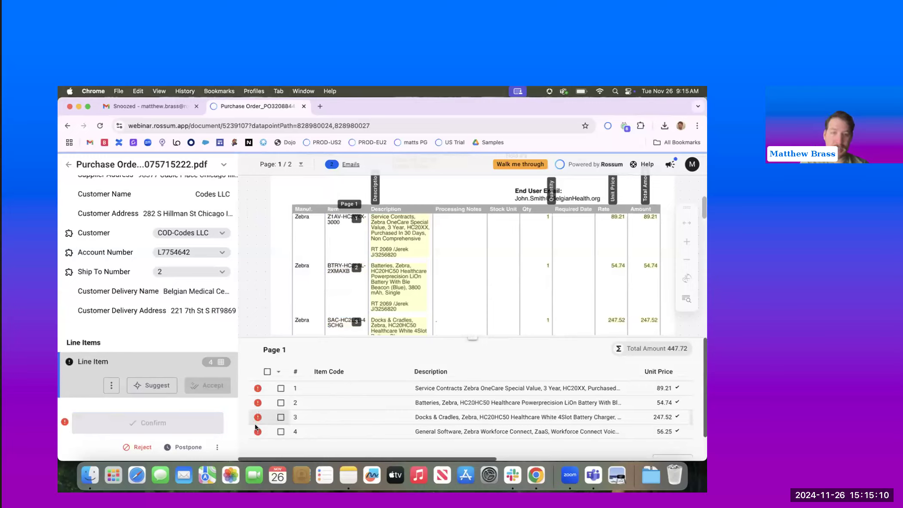
mouse_move(257, 431)
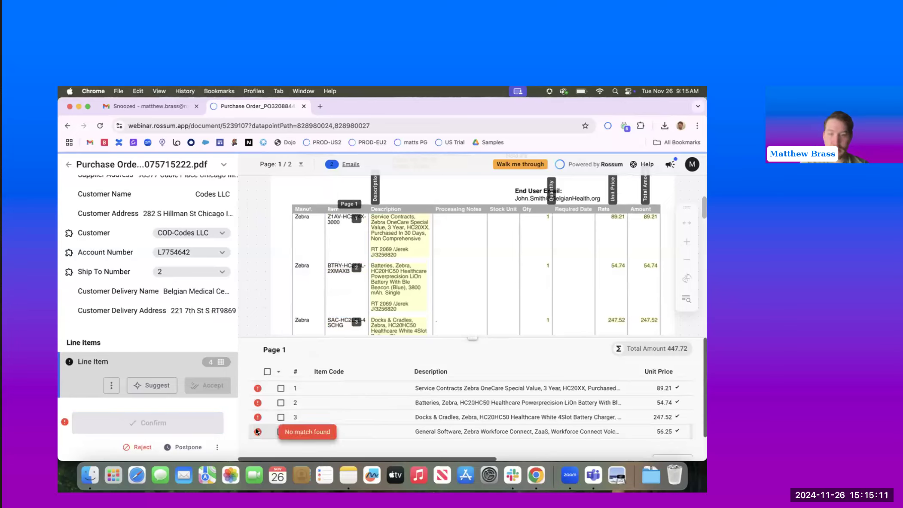
Step: Capture the first line's Item Code from the document as 21AV-HC20XX- 3000, and review and accept the suggested codes for the remaining lines
click(329, 388)
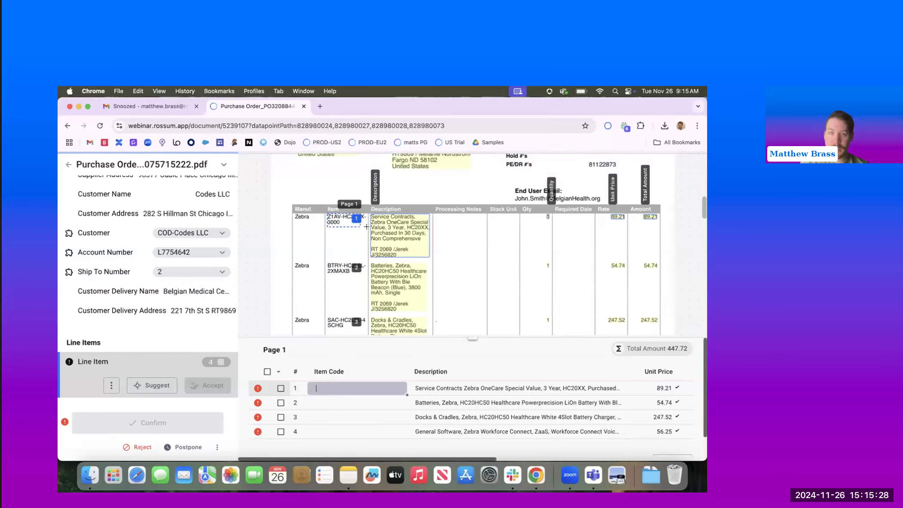
drag(327, 214, 367, 225)
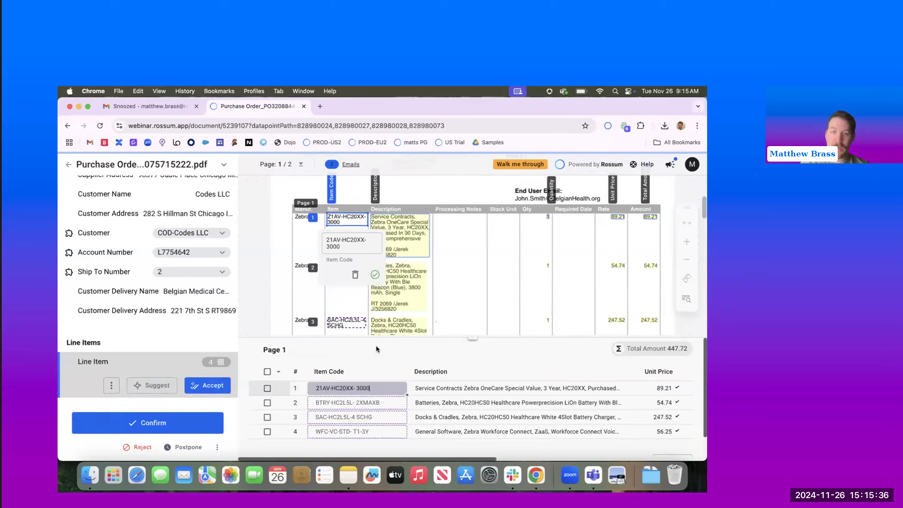
scroll(368, 320, down, 3)
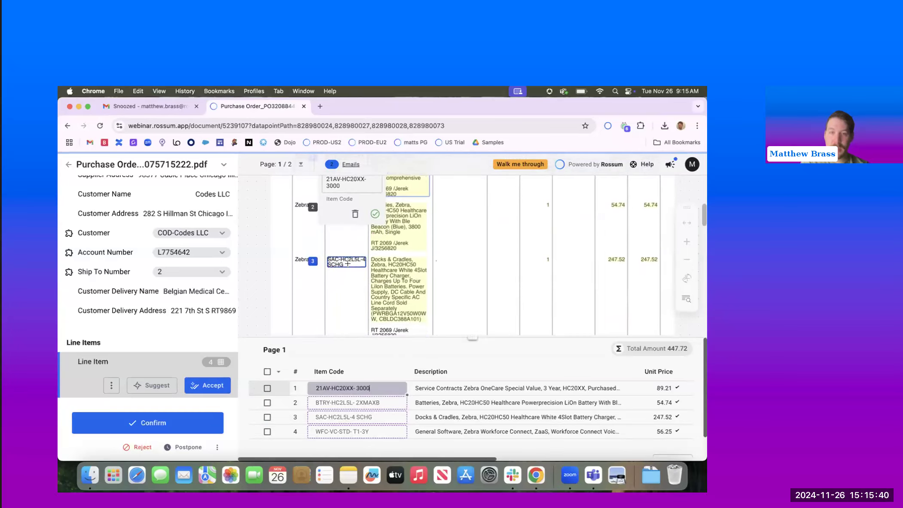
scroll(348, 263, down, 5)
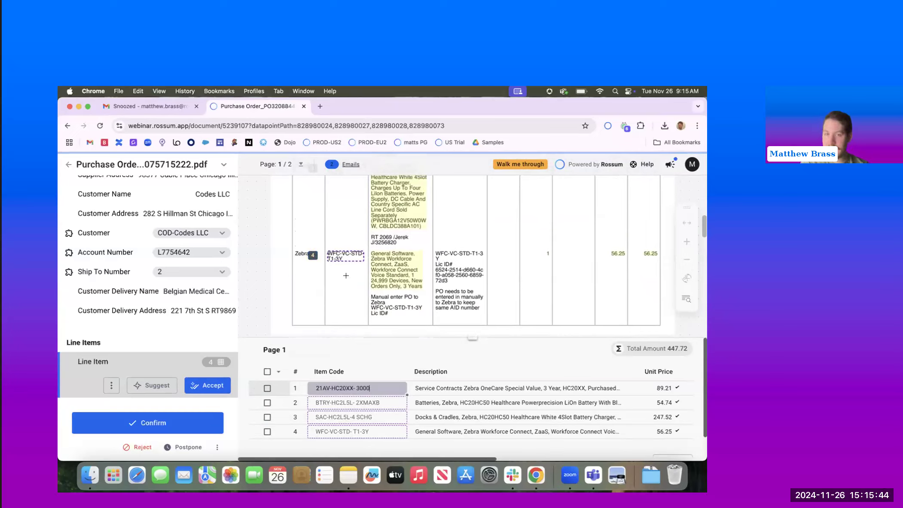
scroll(346, 275, up, 2)
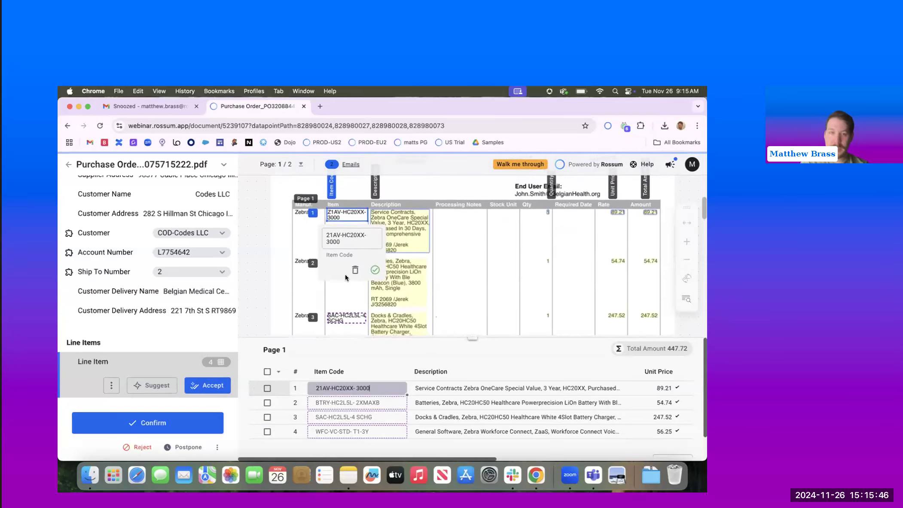
click(208, 387)
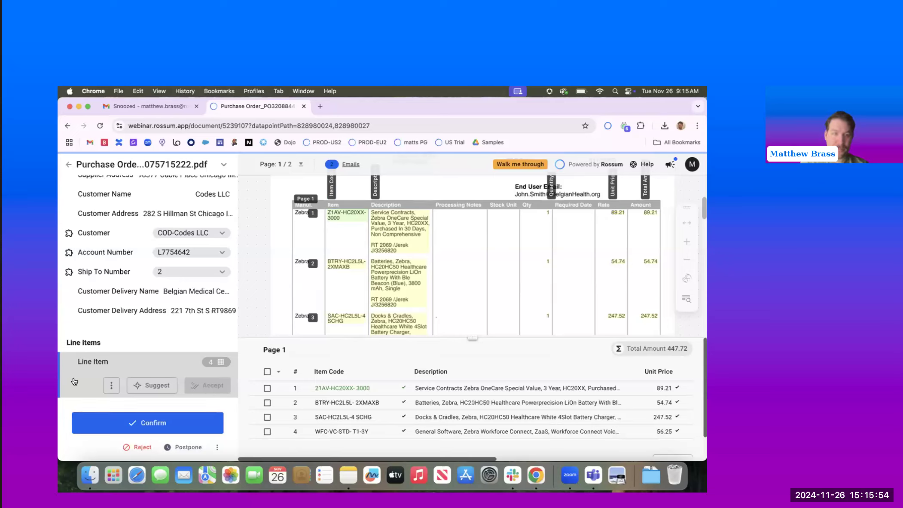
Step: Look through the additional line item options and review the table's quantities, total amounts, item matches and customer part numbers
click(105, 385)
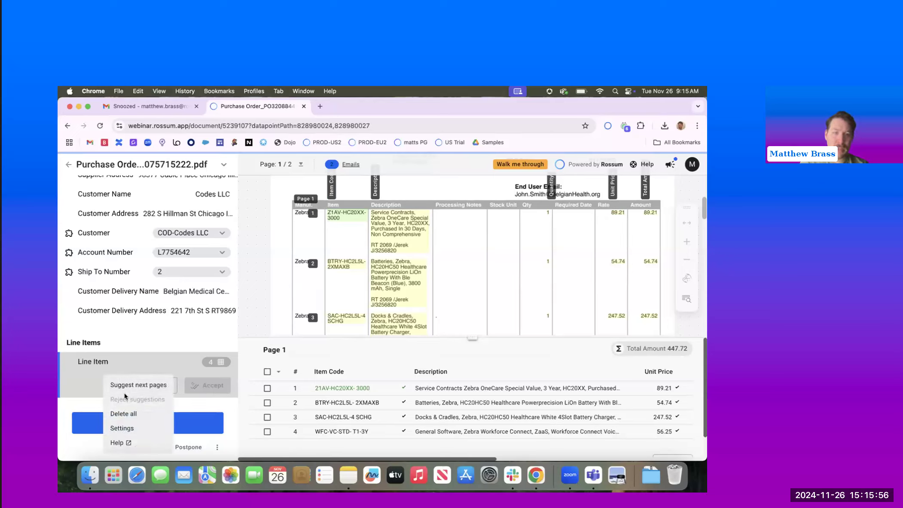
click(73, 371)
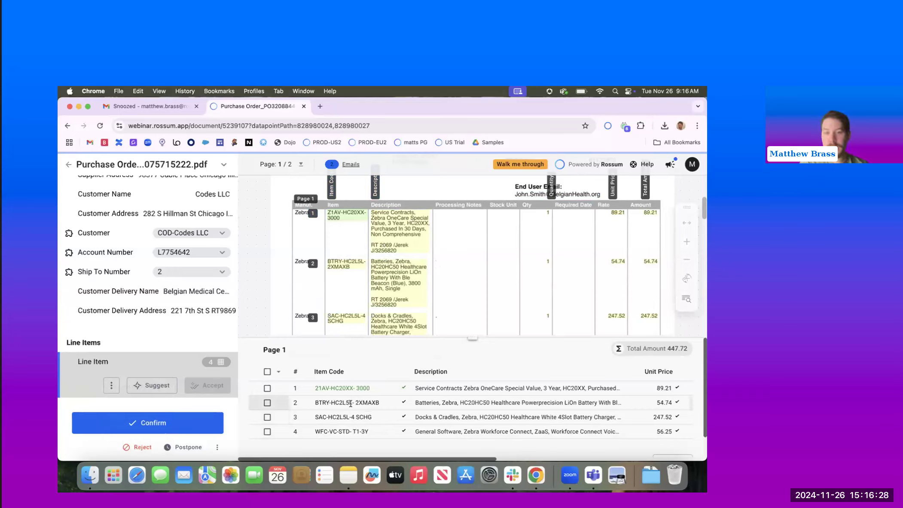
scroll(351, 403, right, 10)
scroll(351, 403, right, 2)
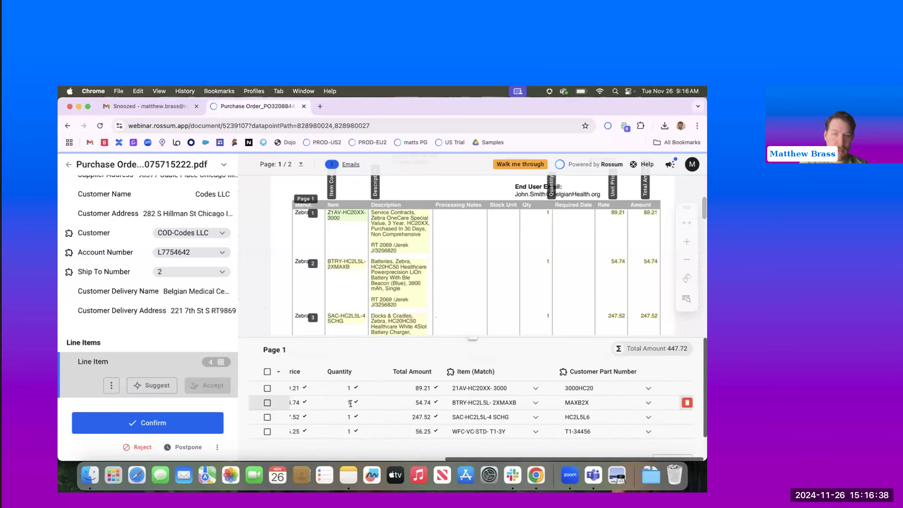
scroll(351, 403, left, 10)
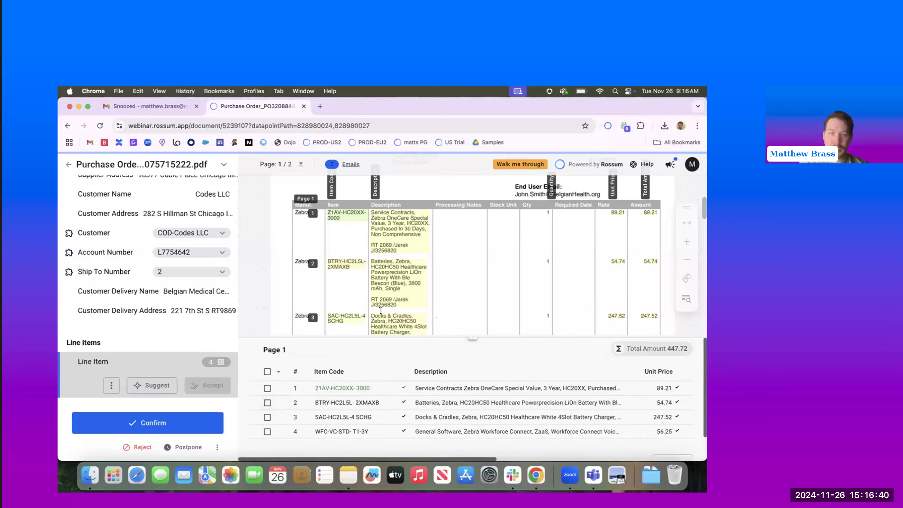
Step: Confirm the CodesInc purchase order and return to the purchase orders review list
click(194, 449)
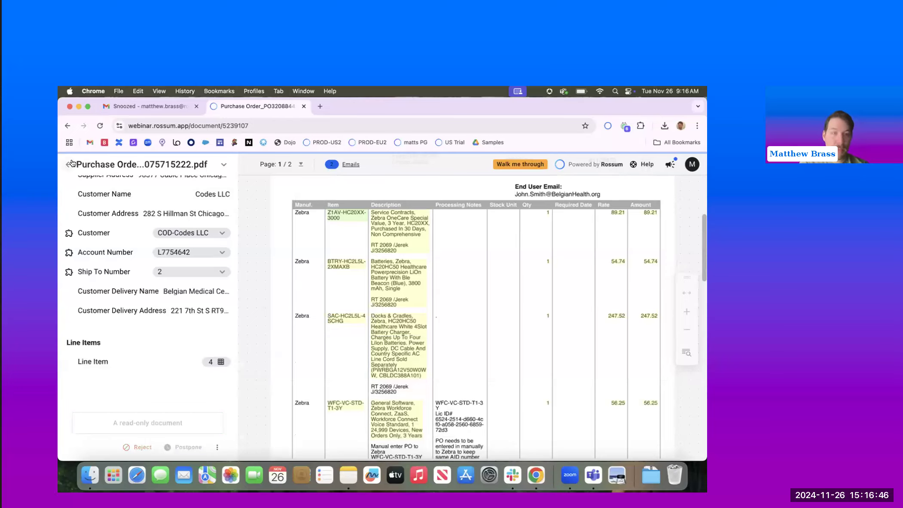
click(70, 164)
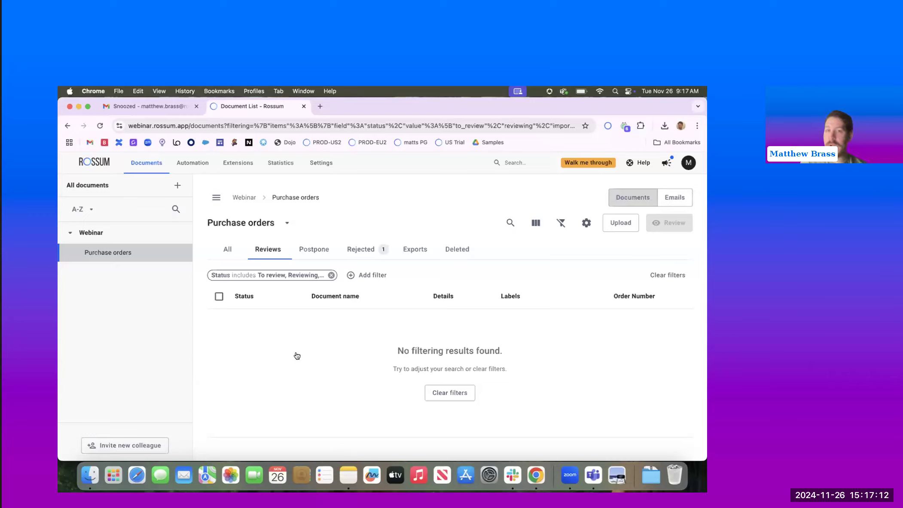
Step: Check the rejected purchase orders, and select both exported ones to view the available download formats
click(360, 248)
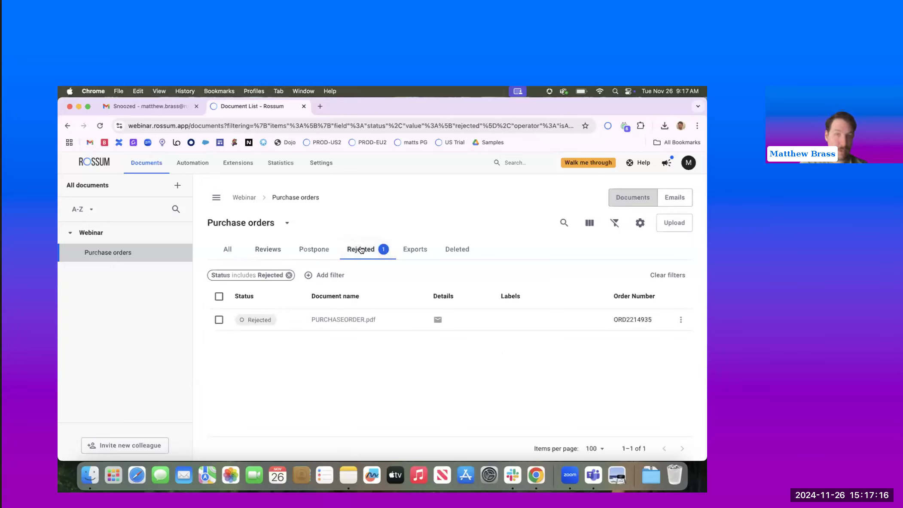
click(404, 250)
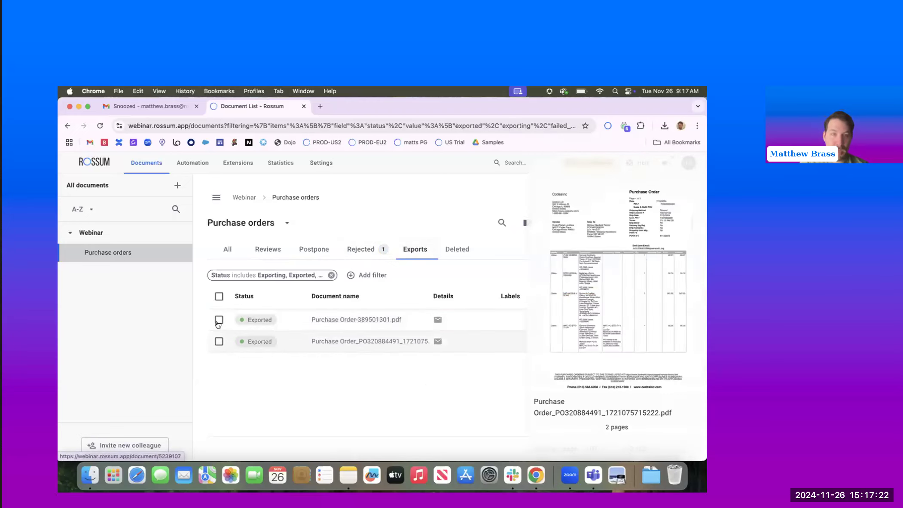
click(219, 297)
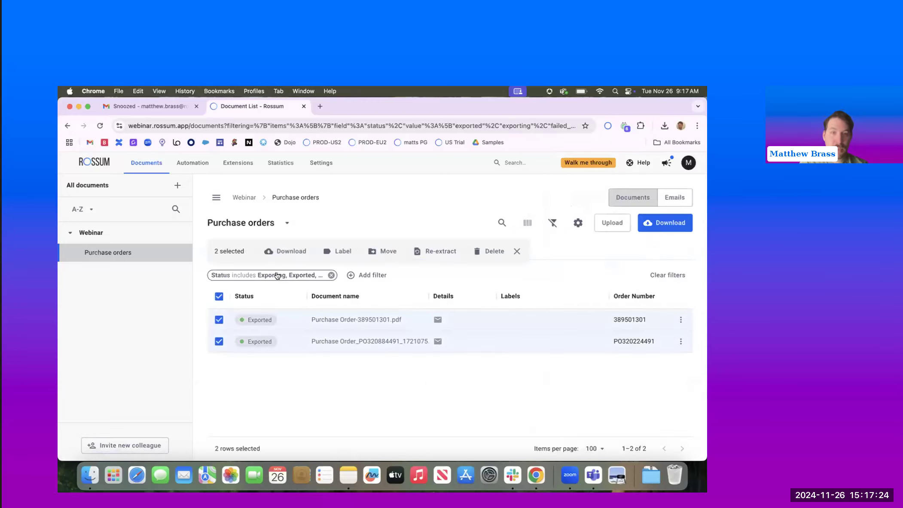
click(283, 251)
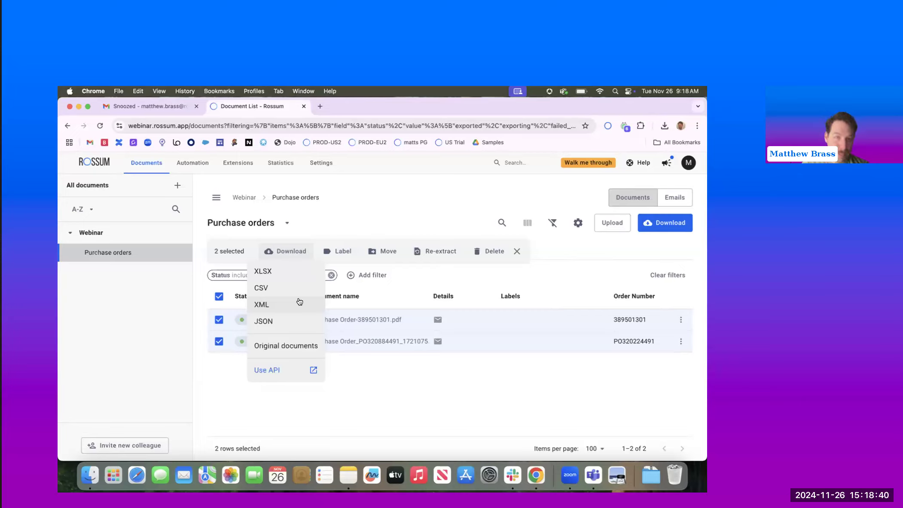
Step: Examine the usage statistics for the Purchase orders queue, from document usage and turnaround time to field corrections, automation and document rejections
click(274, 163)
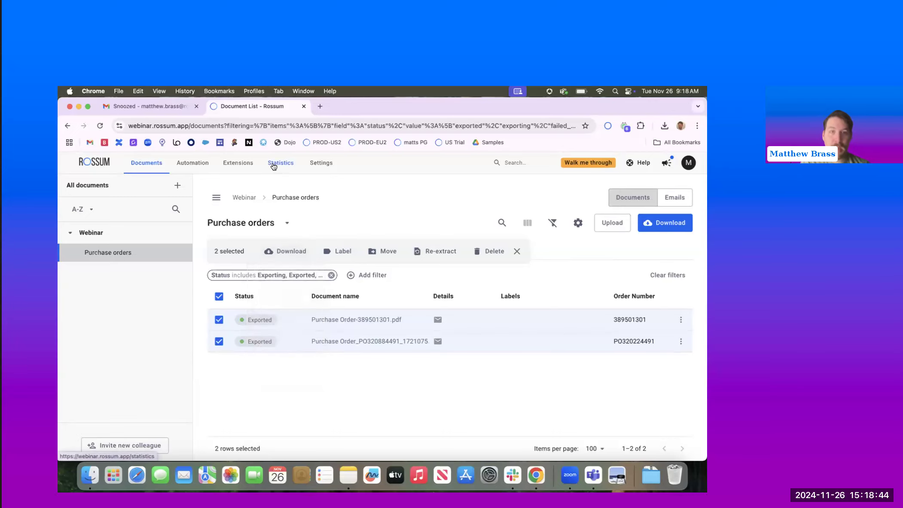
click(273, 164)
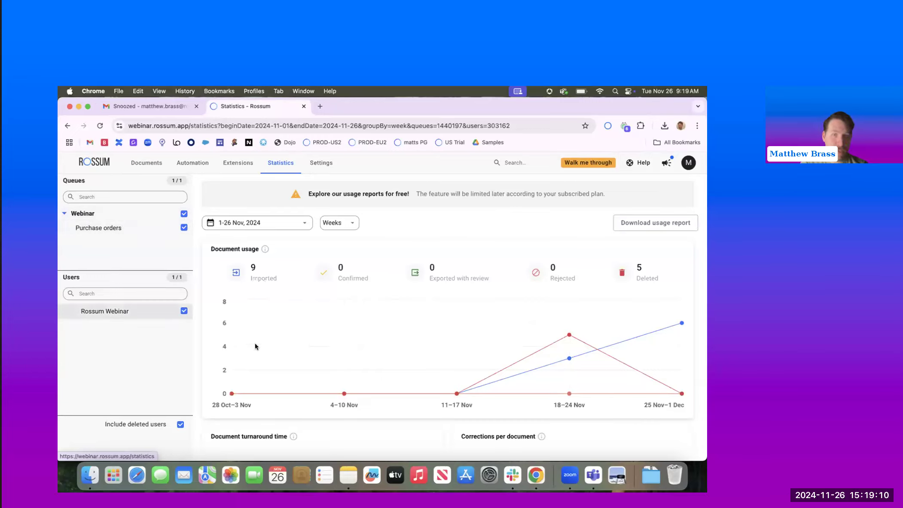
scroll(302, 368, down, 6)
scroll(302, 368, up, 1)
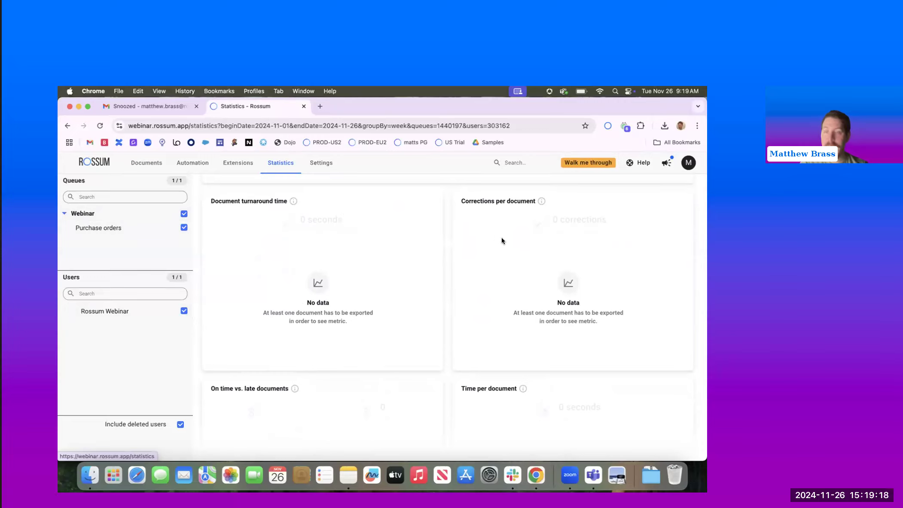
scroll(502, 240, down, 5)
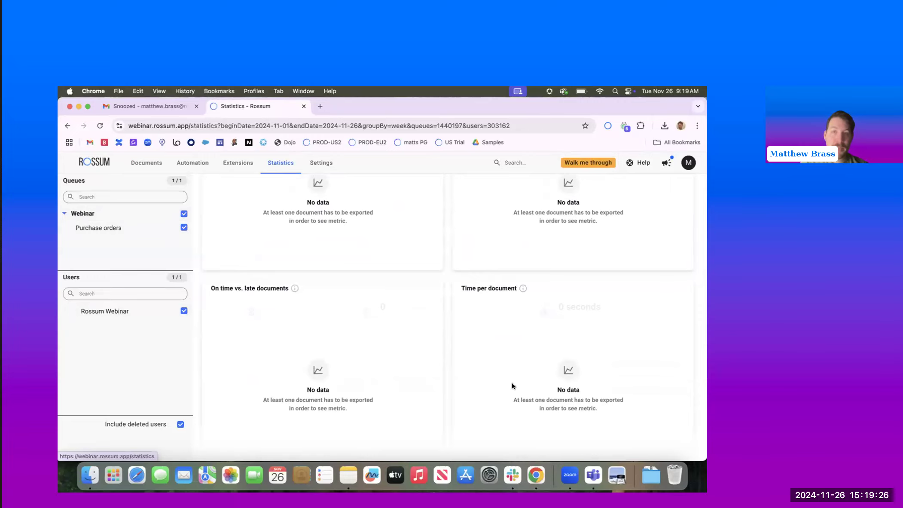
scroll(512, 382, down, 5)
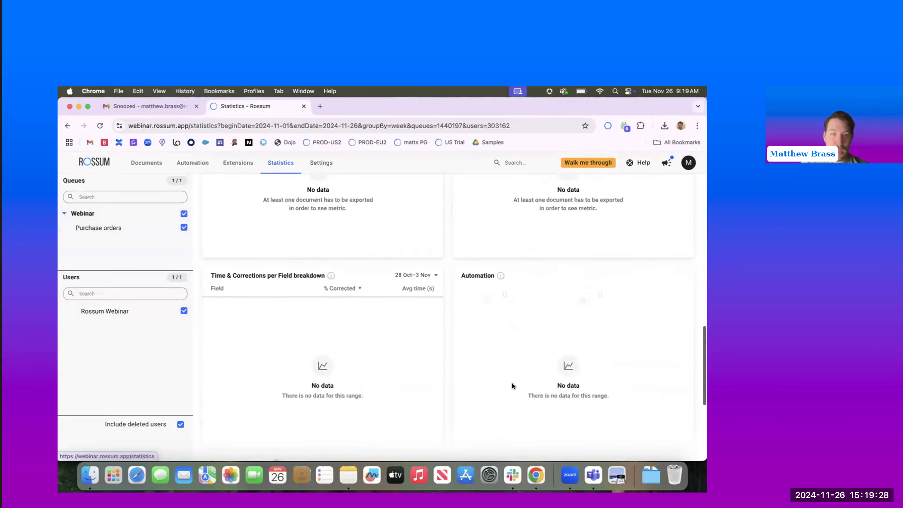
scroll(512, 385, down, 3)
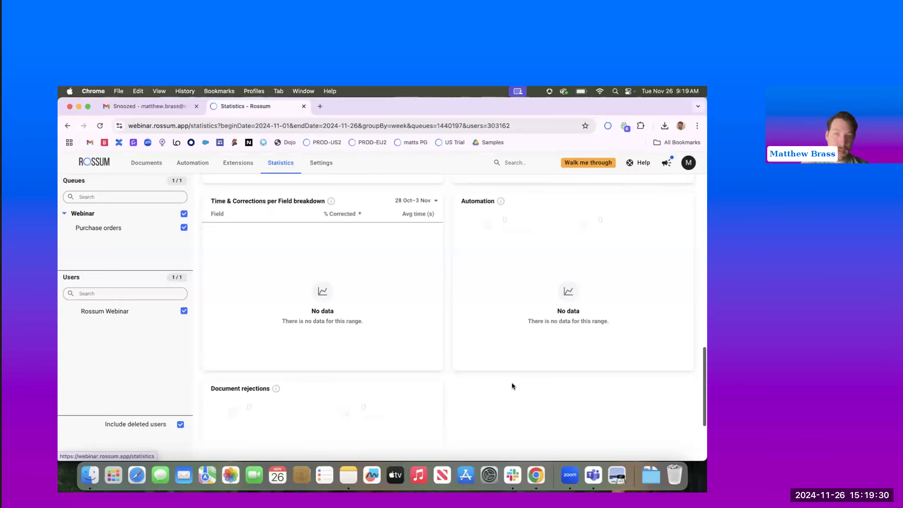
scroll(511, 385, down, 3)
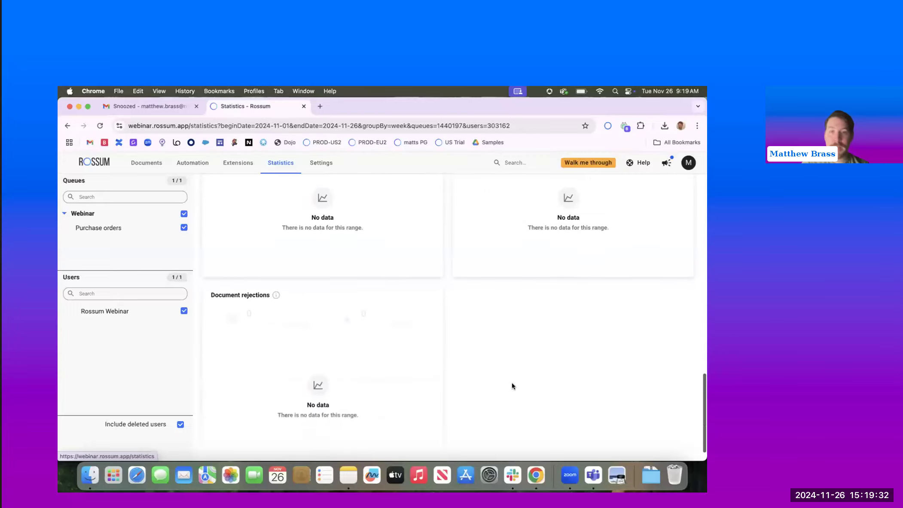
scroll(511, 385, down, 1)
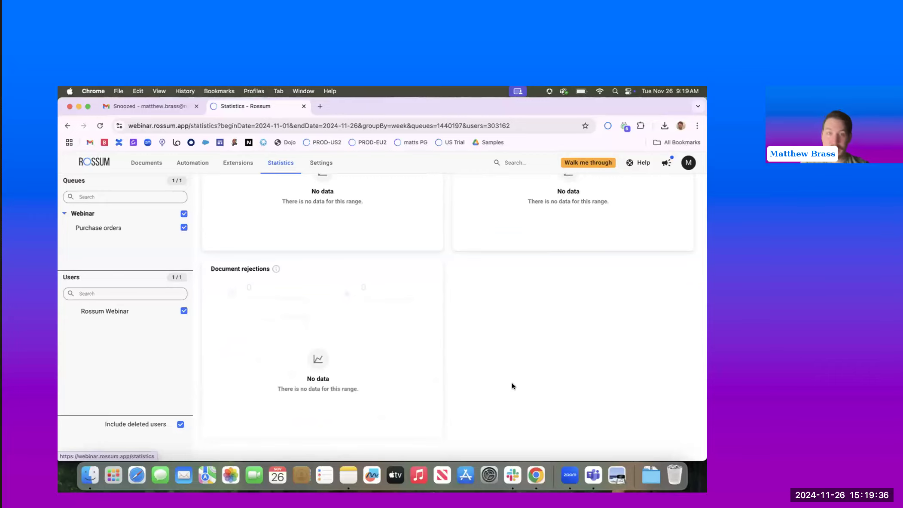
scroll(511, 384, up, 10)
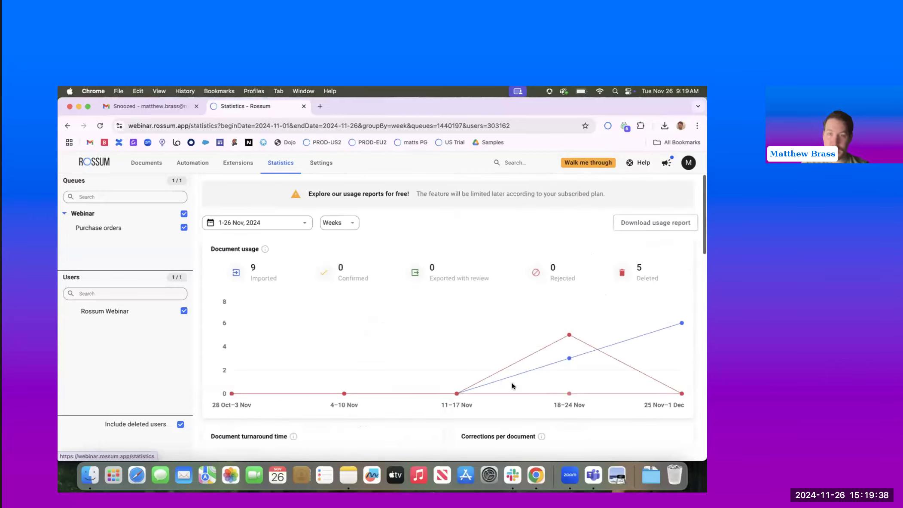